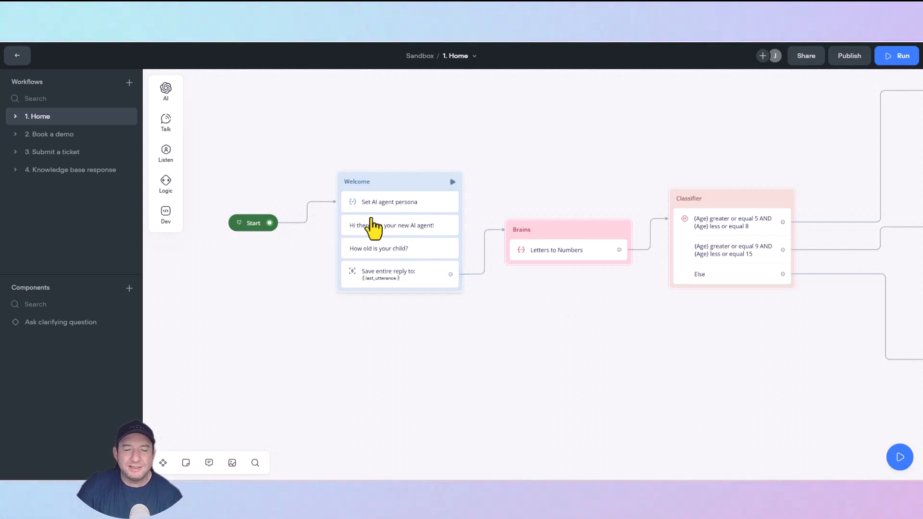
# Step: Review the agent persona variable's value and the greeting message in the Welcome block
pyautogui.click(422, 212)
pyautogui.click(836, 128)
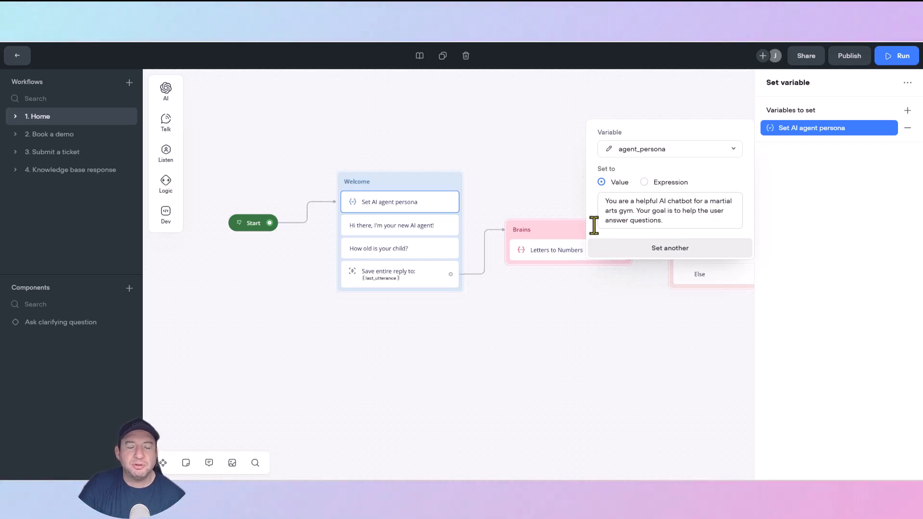
pyautogui.click(375, 230)
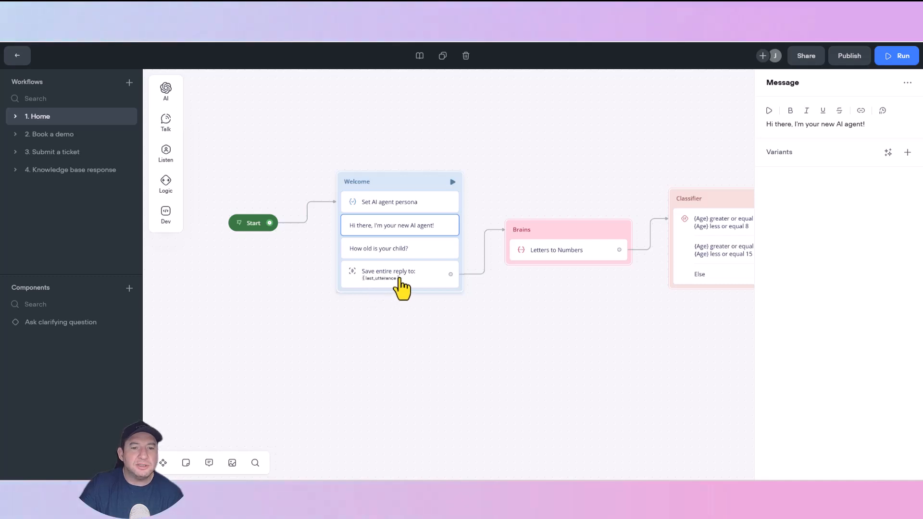
# Step: Place a Capture block set to the entire user reply below the Welcome block, and delete it
pyautogui.moveTo(157, 121)
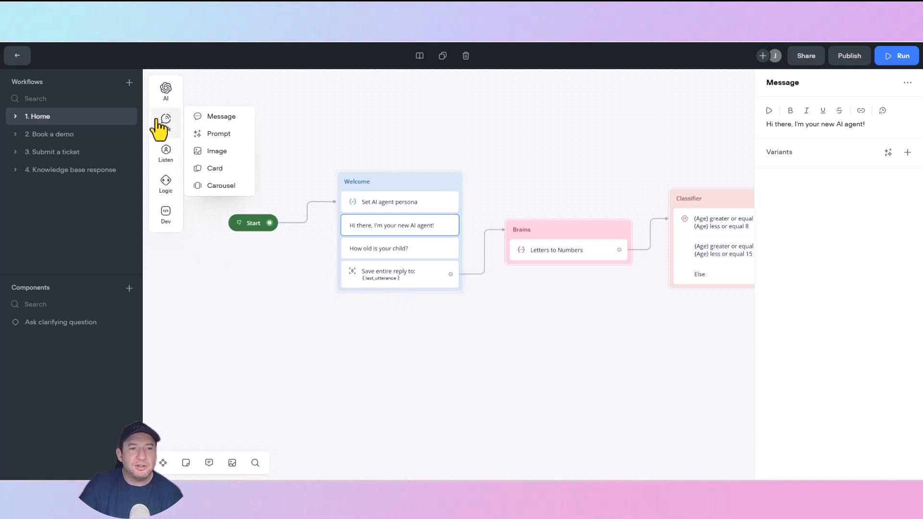
pyautogui.moveTo(178, 181)
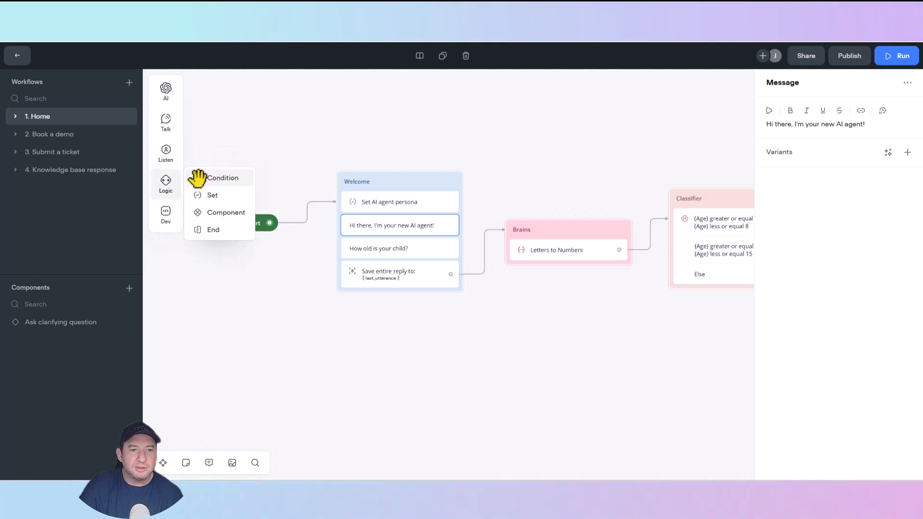
pyautogui.moveTo(165, 154)
pyautogui.moveTo(211, 182); pyautogui.dragTo(397, 258)
pyautogui.click(397, 308)
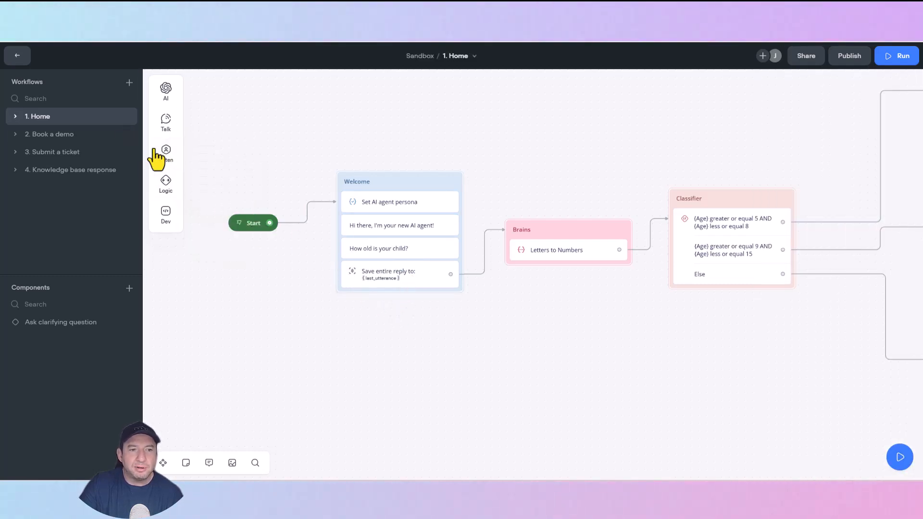
pyautogui.moveTo(166, 156)
pyautogui.moveTo(212, 181); pyautogui.dragTo(431, 372)
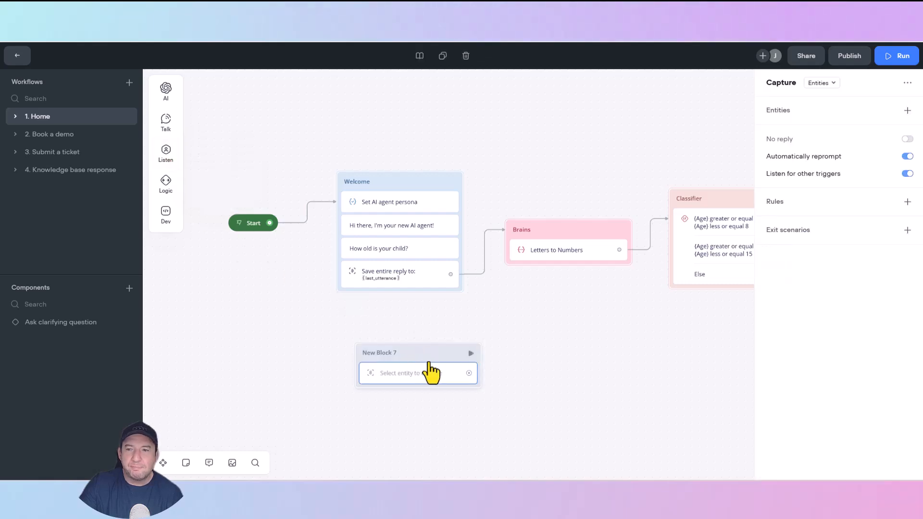
pyautogui.click(822, 84)
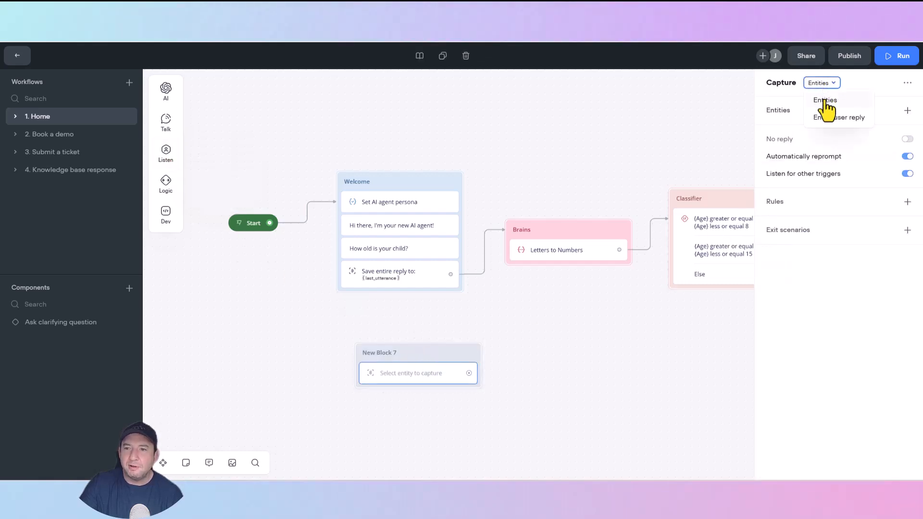
pyautogui.click(829, 119)
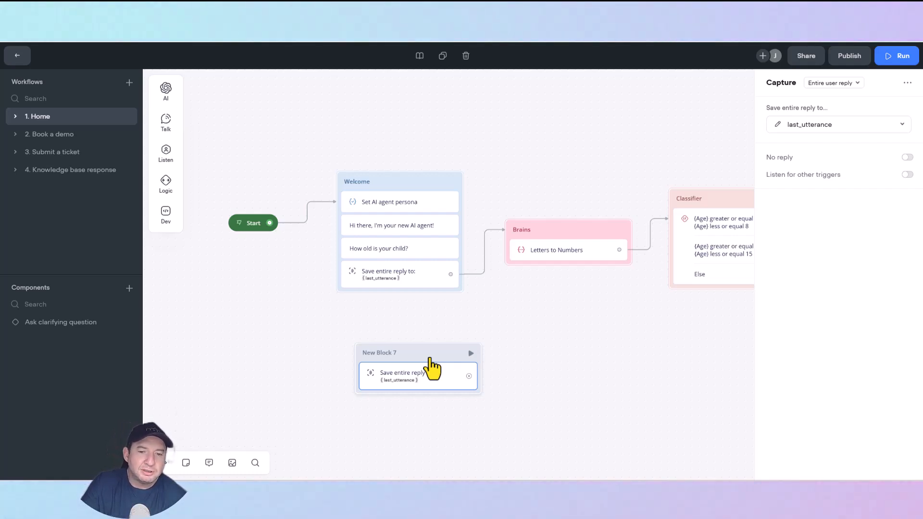
pyautogui.press('Delete')
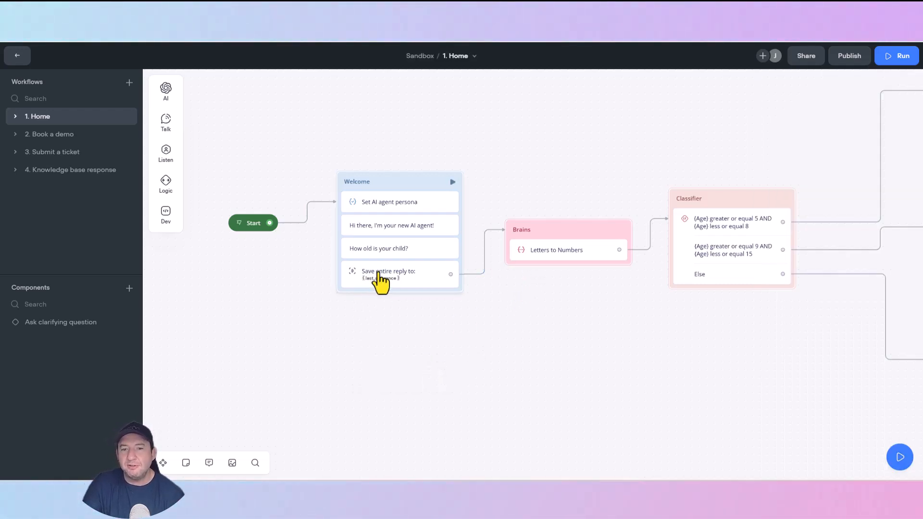
# Step: Examine the flow from the Welcome block through Brains and Classifier to the three age-range message blocks
pyautogui.moveTo(604, 293); pyautogui.dragTo(459, 312)
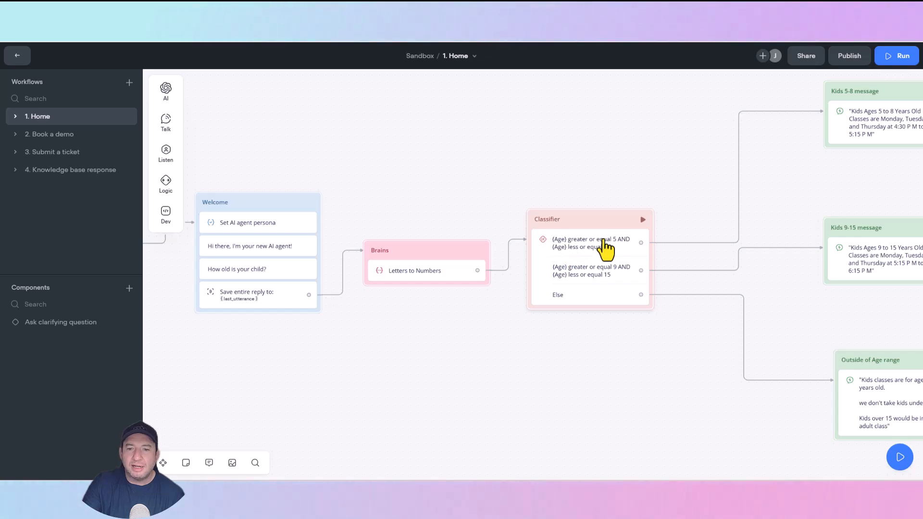
pyautogui.moveTo(669, 403); pyautogui.dragTo(533, 364)
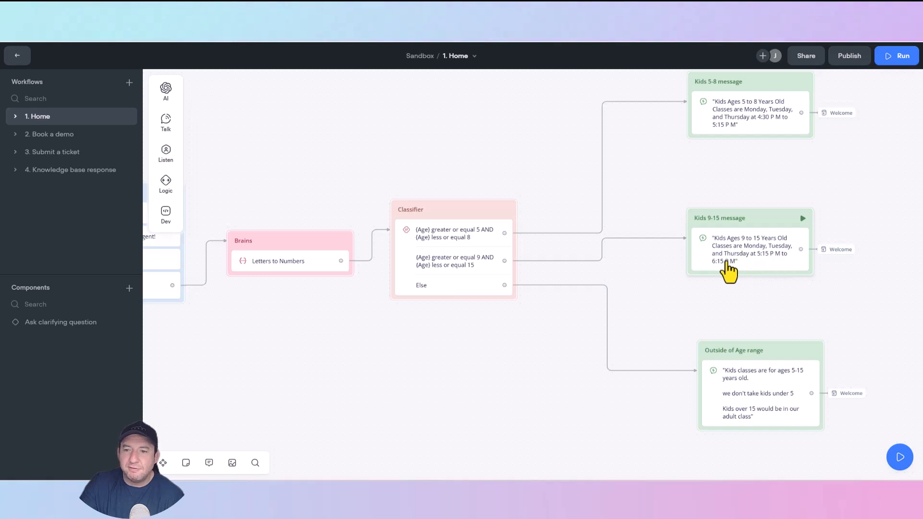
pyautogui.moveTo(725, 302); pyautogui.dragTo(726, 269)
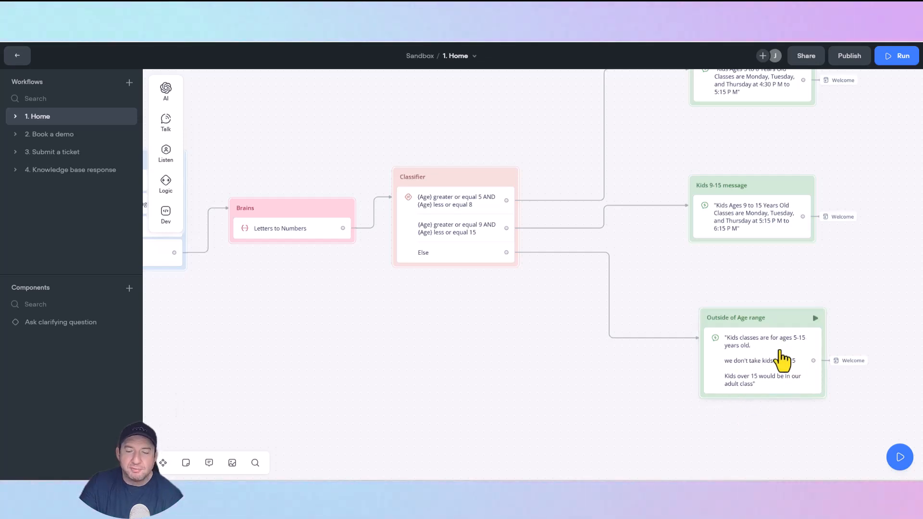
pyautogui.moveTo(367, 345); pyautogui.dragTo(513, 352)
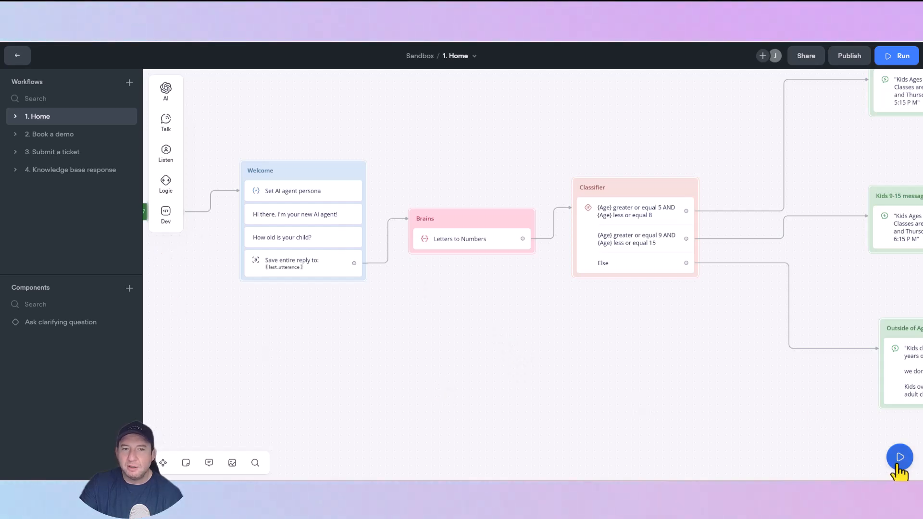
pyautogui.moveTo(412, 160); pyautogui.dragTo(455, 160)
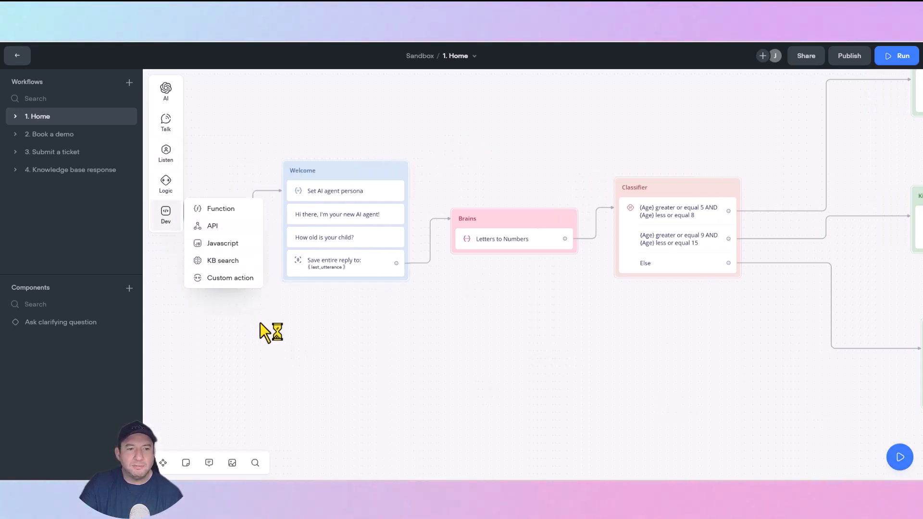
pyautogui.moveTo(260, 342); pyautogui.dragTo(322, 339)
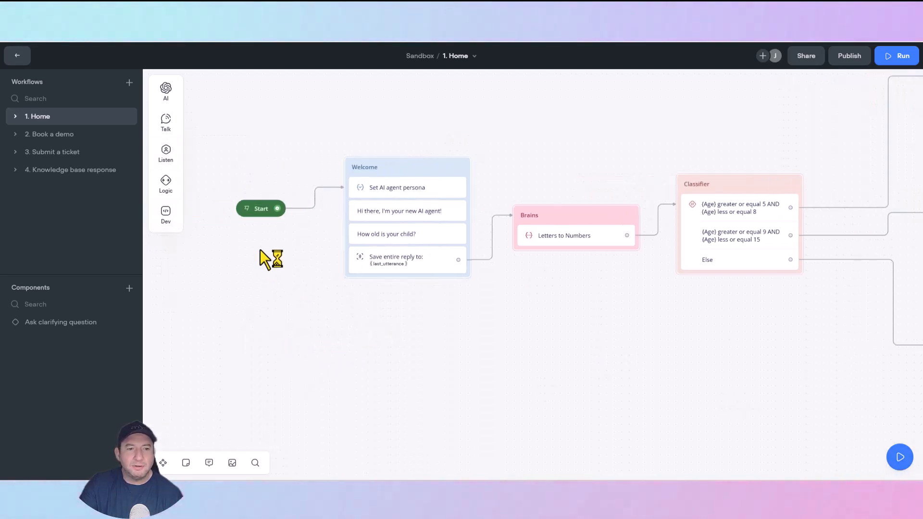
# Step: Test the workflow from its Start block and answer the child's age question with "six"
pyautogui.click(248, 210)
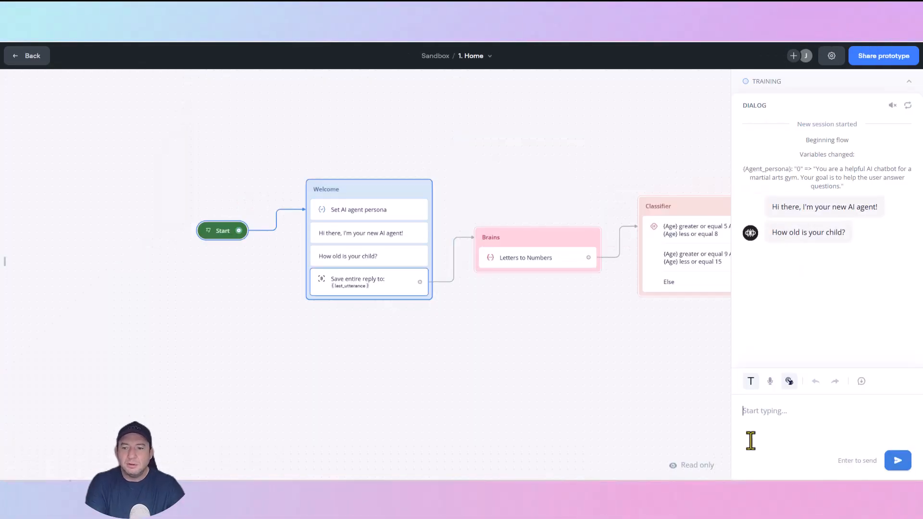
pyautogui.write('si')
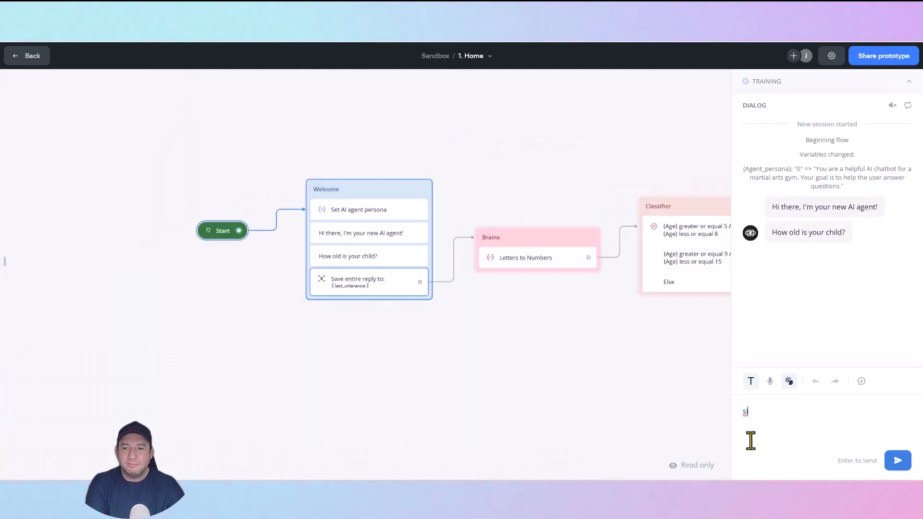
pyautogui.write('x')
pyautogui.press('Return')
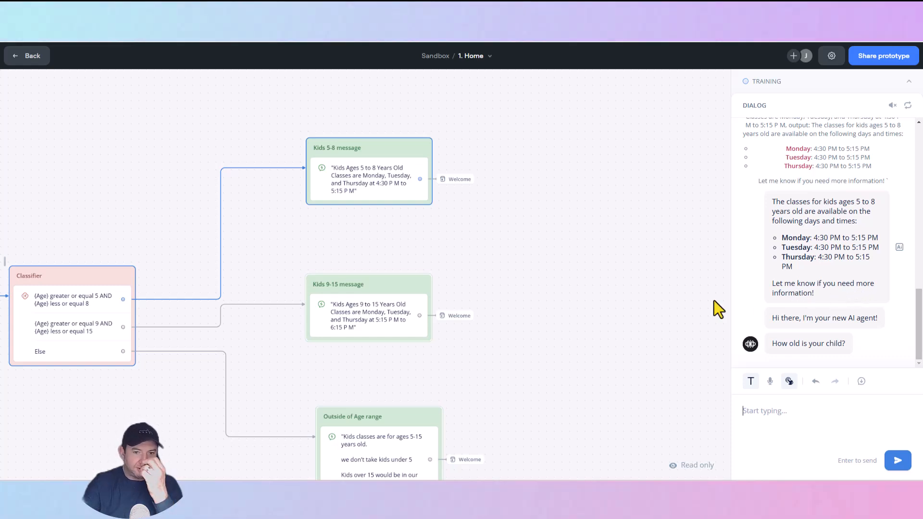
# Step: Move the Brains block down out of the flow and connect the Welcome block's reply capture directly to the Classifier block
pyautogui.moveTo(273, 276); pyautogui.dragTo(692, 262)
pyautogui.moveTo(415, 367); pyautogui.dragTo(511, 327)
pyautogui.moveTo(405, 267)
pyautogui.mouseDown()
pyautogui.moveTo(404, 317)
pyautogui.moveTo(408, 251)
pyautogui.mouseUp()
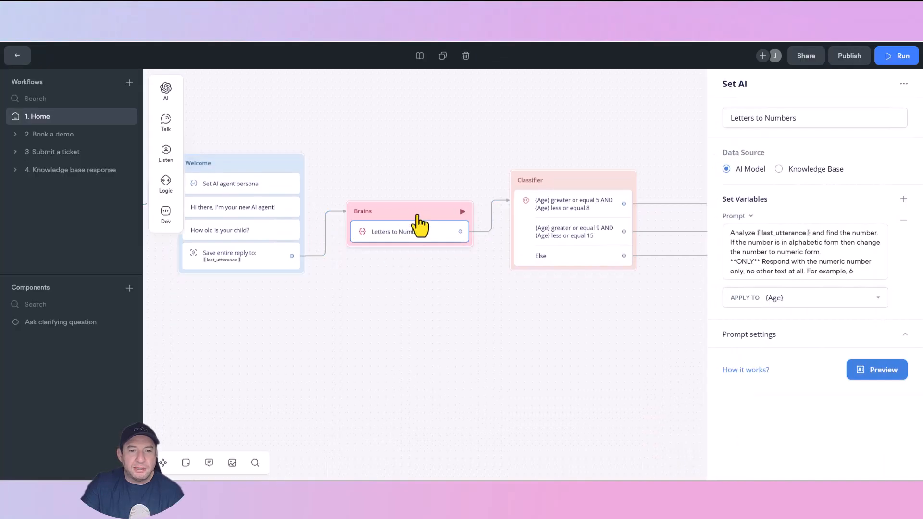
pyautogui.moveTo(418, 222); pyautogui.dragTo(418, 318)
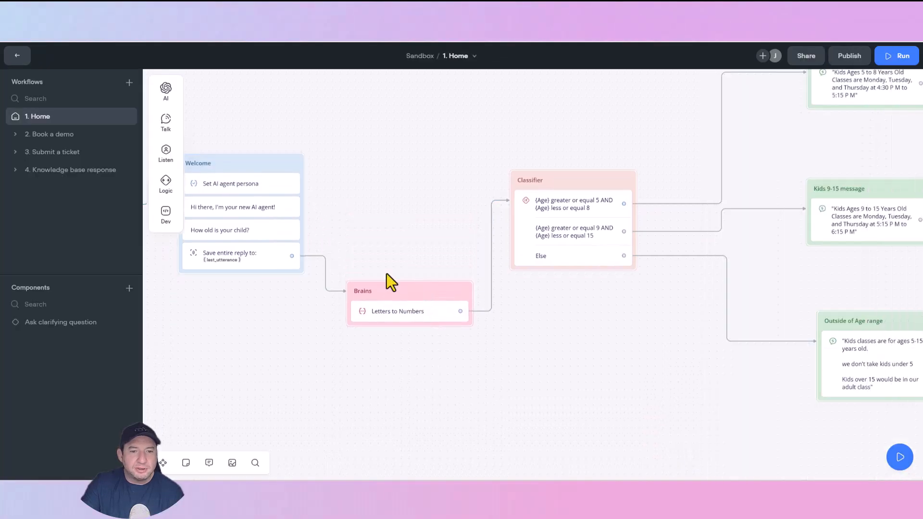
pyautogui.moveTo(292, 256); pyautogui.dragTo(531, 235)
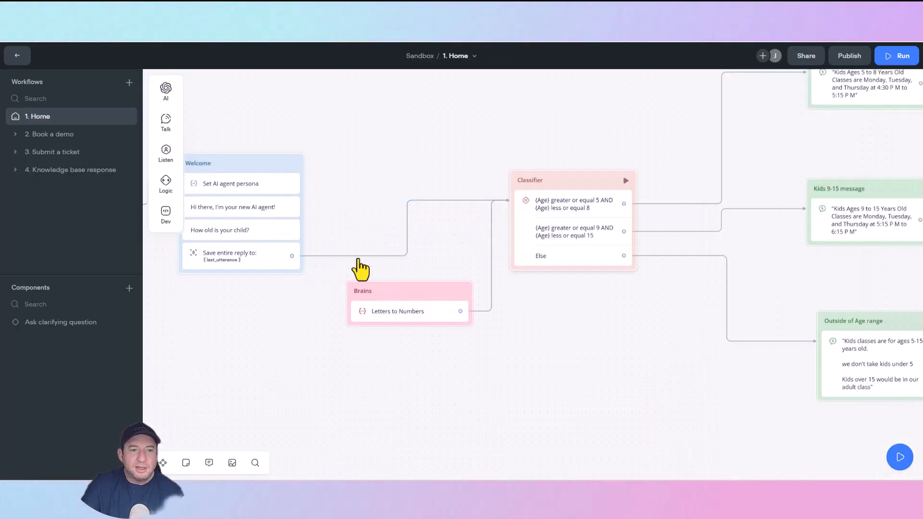
# Step: Test the bypassed flow from the Welcome block and send an answer to the child's age question
pyautogui.click(294, 165)
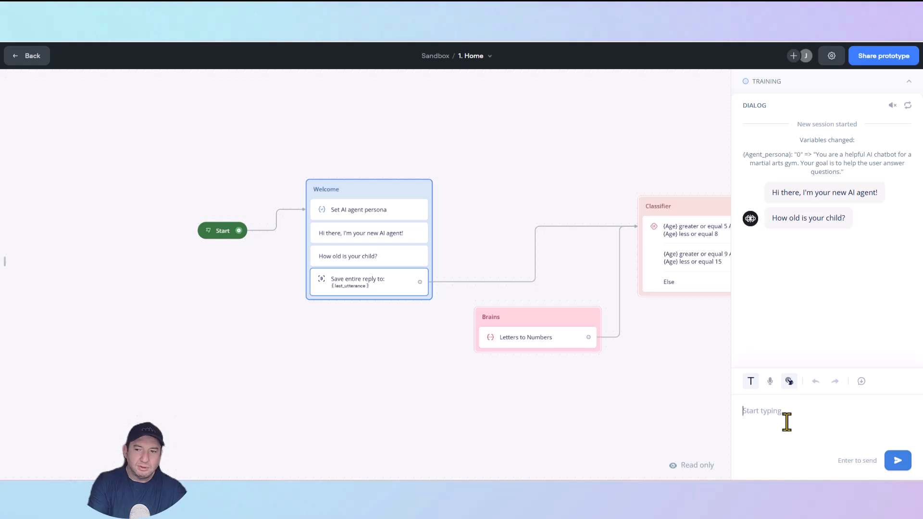
pyautogui.press('Return')
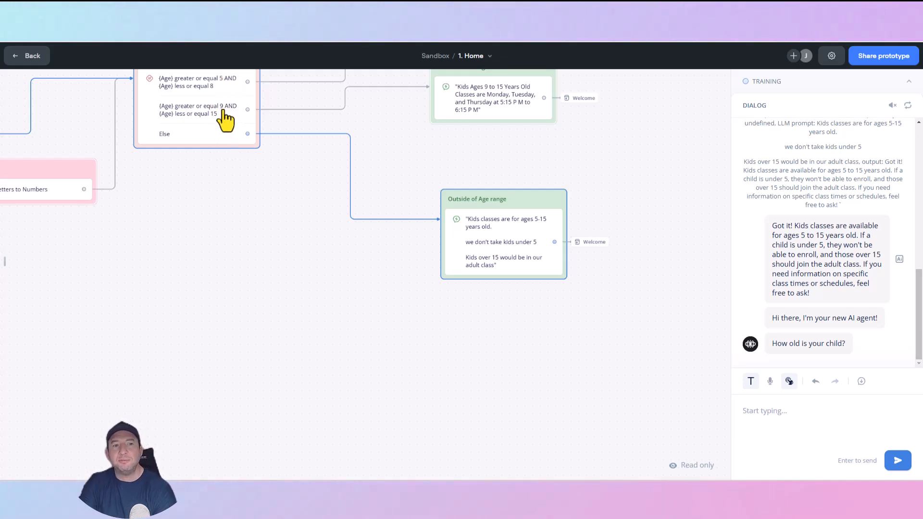
# Step: Reconnect the Welcome block's reply capture to the Brains block and put Brains back in line before the Classifier
pyautogui.moveTo(240, 210); pyautogui.dragTo(478, 309)
pyautogui.moveTo(381, 326); pyautogui.dragTo(464, 327)
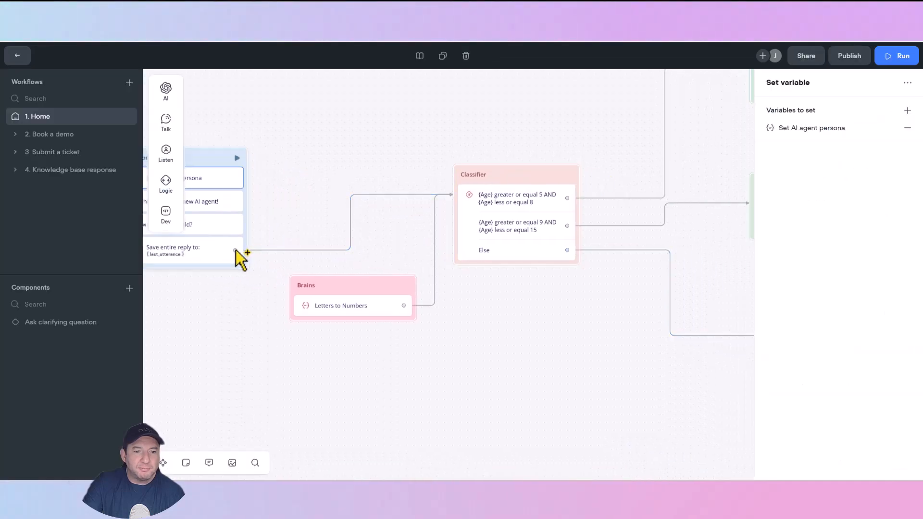
pyautogui.moveTo(235, 250); pyautogui.dragTo(337, 231)
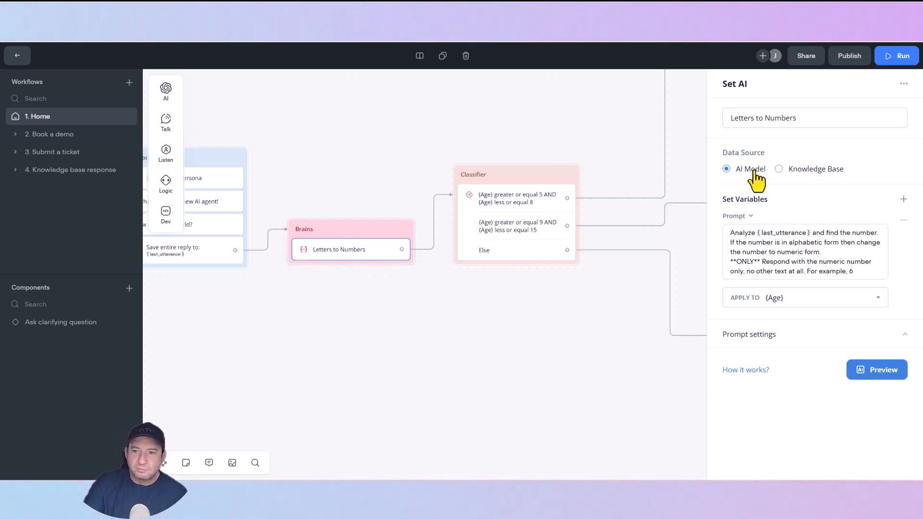
# Step: Review the Letters to Numbers step's prompt type options, prompt text, target variable, model settings and system instructions
pyautogui.click(749, 217)
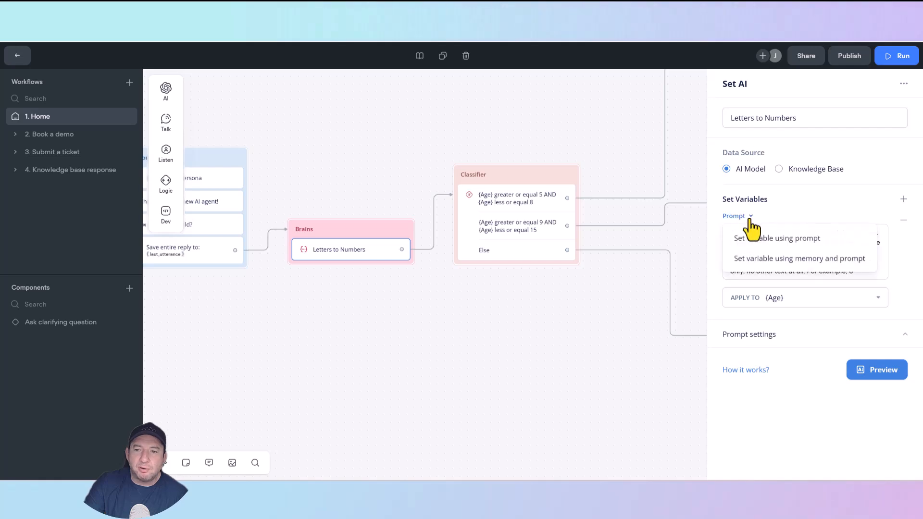
pyautogui.click(818, 200)
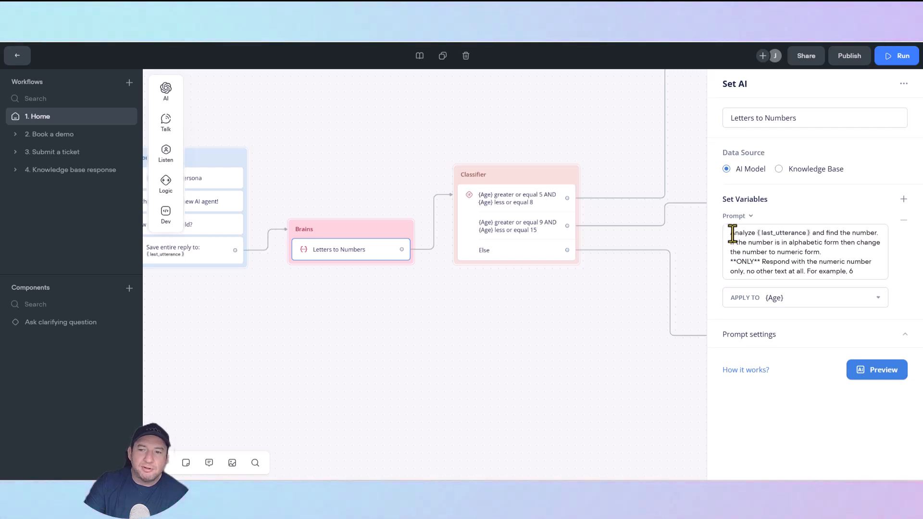
pyautogui.click(427, 312)
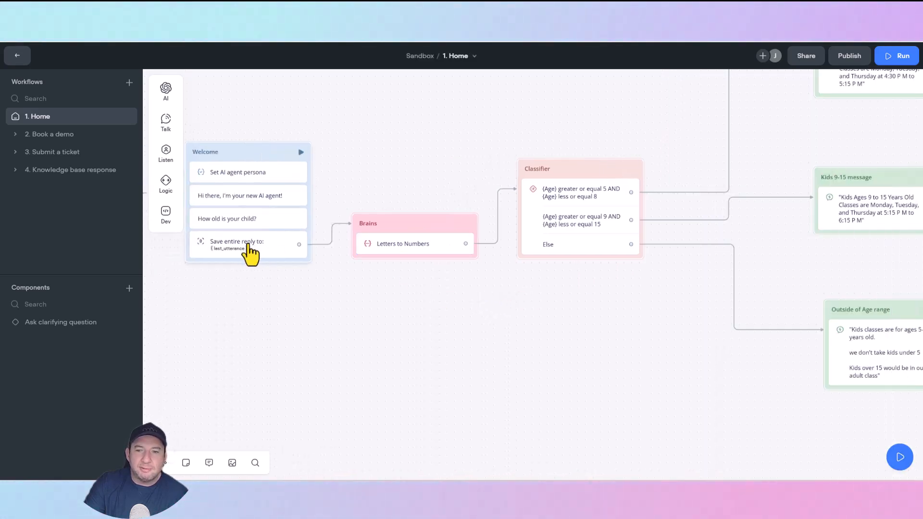
pyautogui.click(416, 230)
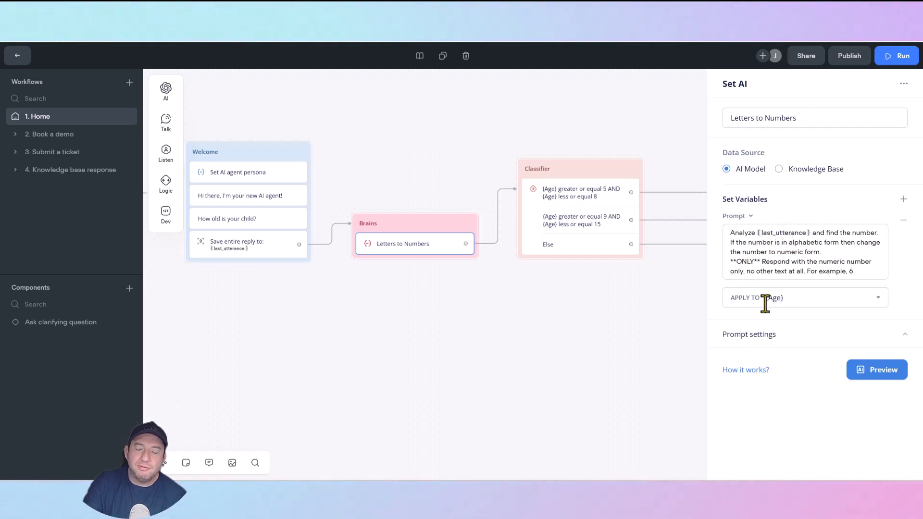
pyautogui.click(844, 335)
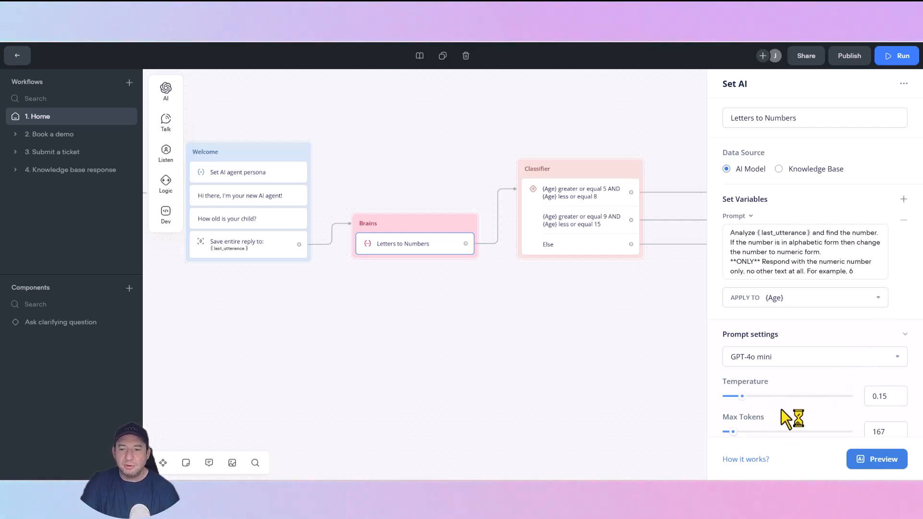
pyautogui.scroll(-2, 781, 409)
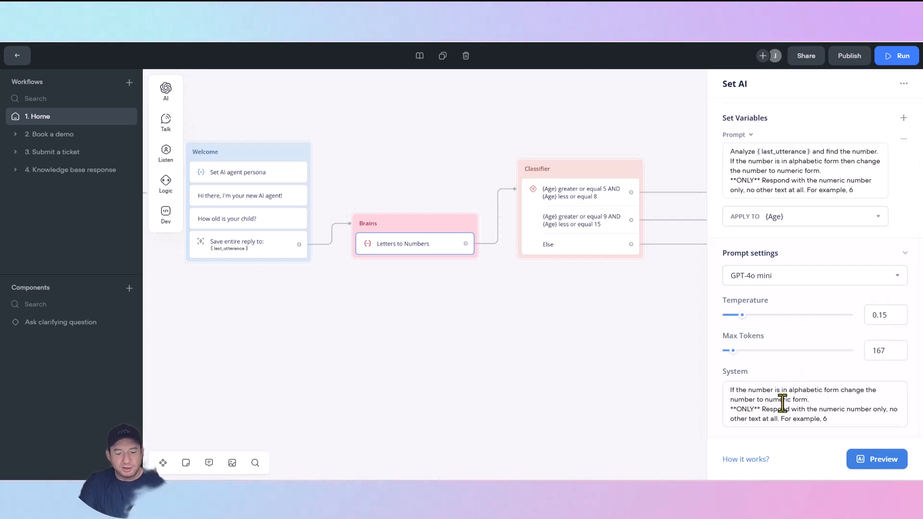
# Step: Preview the Letters to Numbers step with last_utterance set to "six", and close the generated variable preview
pyautogui.click(875, 460)
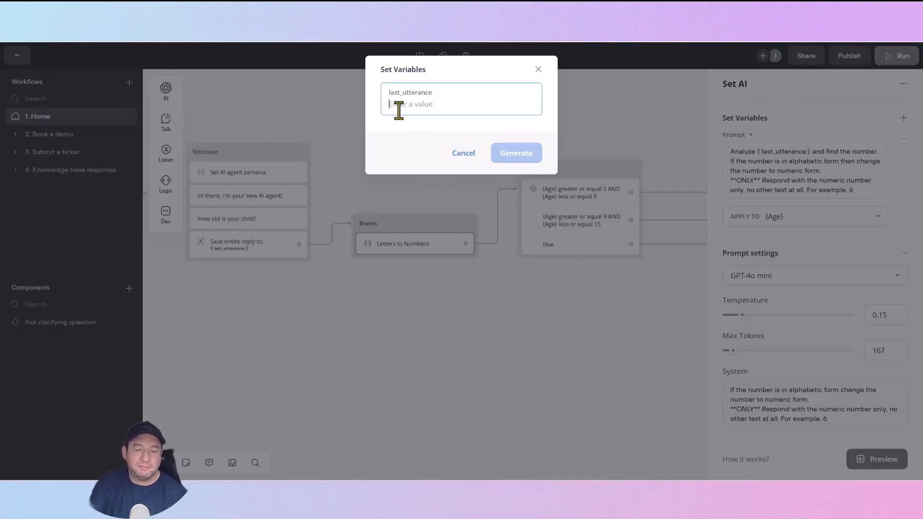
pyautogui.write('s')
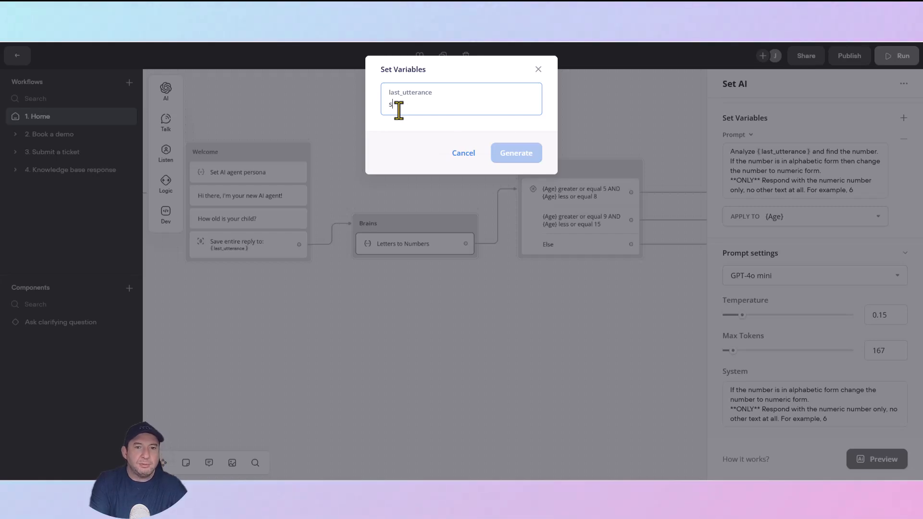
pyautogui.write('ix')
pyautogui.click(503, 159)
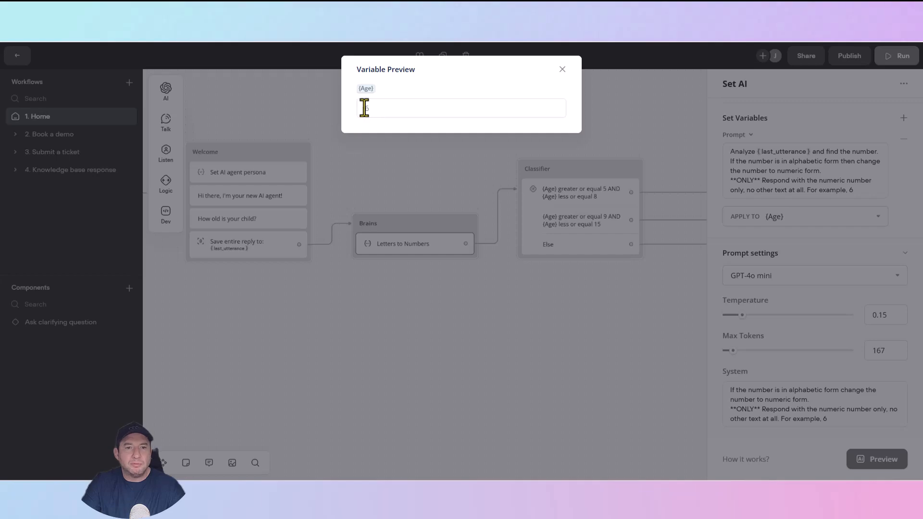
pyautogui.click(562, 68)
# Step: Preview the Letters to Numbers step with last_utterance set to "twelve", and close the generated variable preview
pyautogui.click(889, 459)
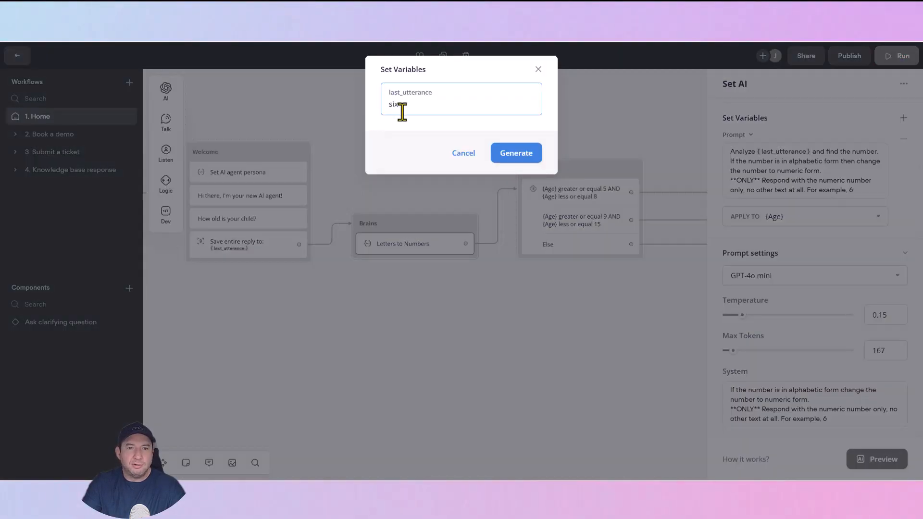
pyautogui.write('t')
pyautogui.press('BackSpace')
pyautogui.press('BackSpace')
pyautogui.press('BackSpace')
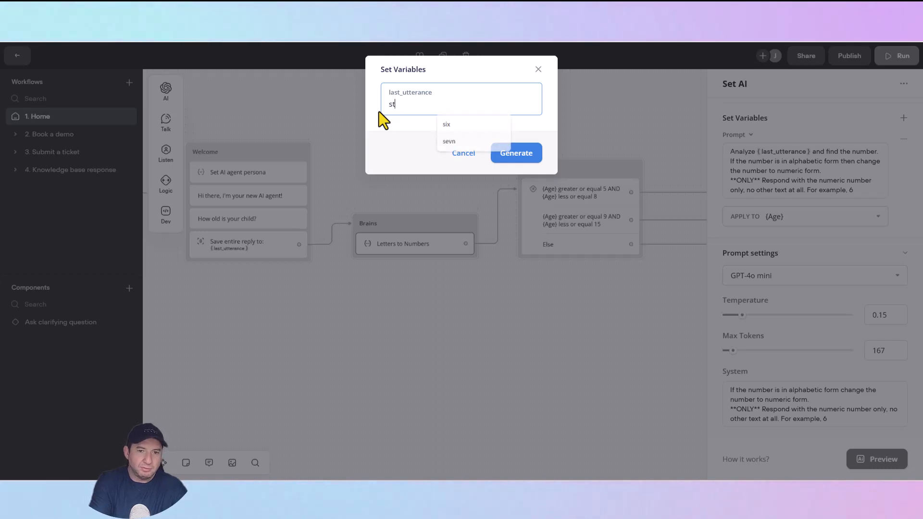
pyautogui.write('ixt')
pyautogui.press('BackSpace')
pyautogui.press('BackSpace')
pyautogui.press('BackSpace')
pyautogui.press('BackSpace')
pyautogui.write('twelve')
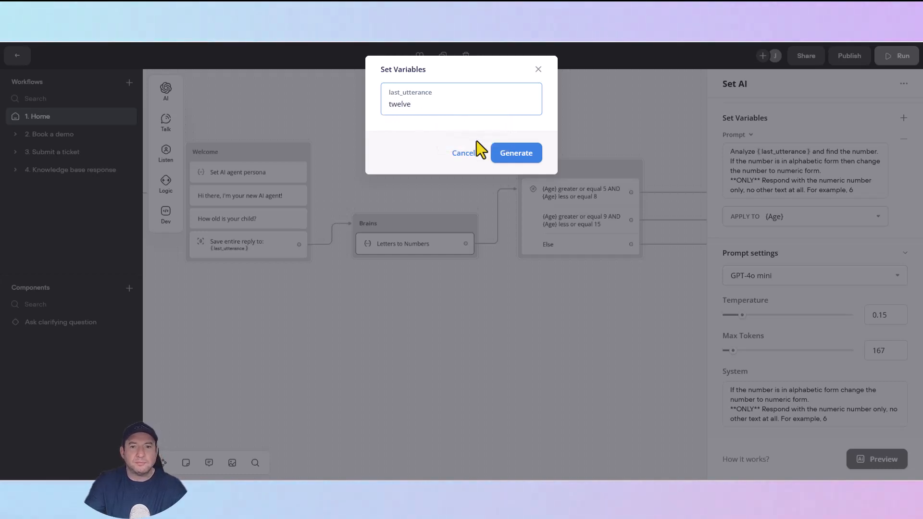
pyautogui.click(515, 149)
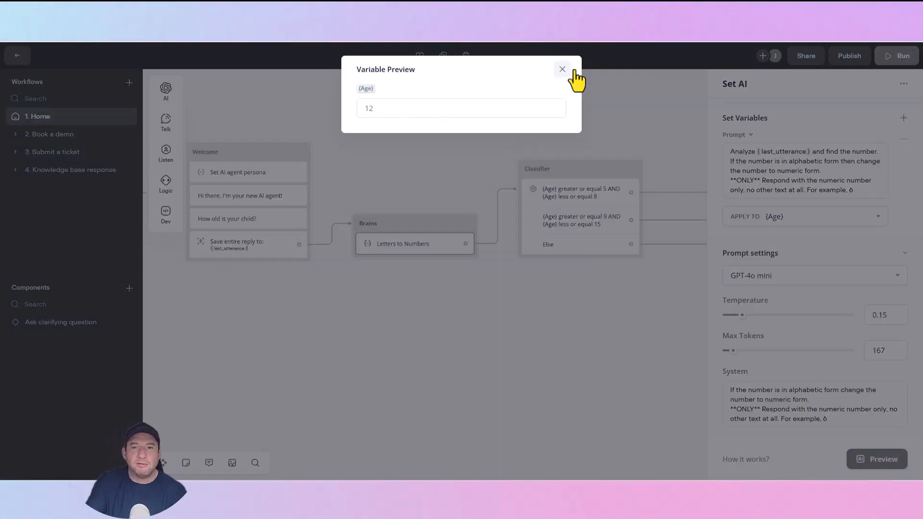
pyautogui.click(562, 70)
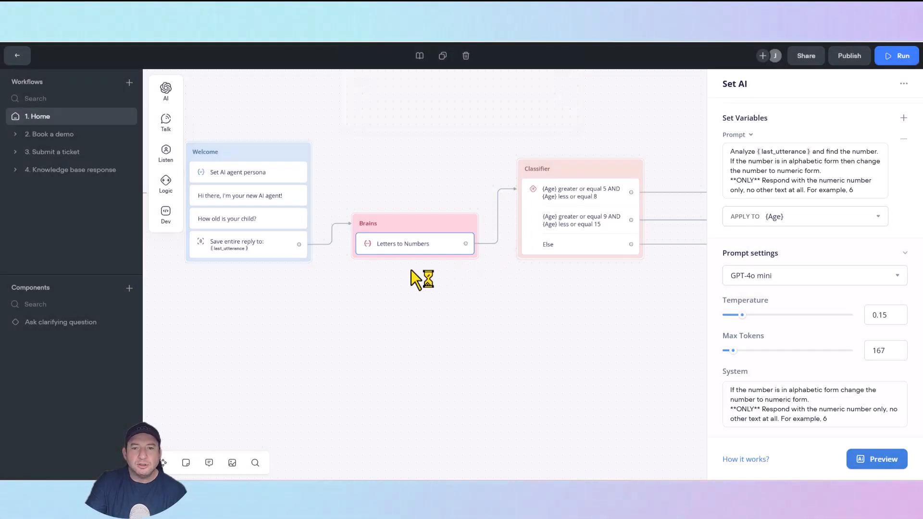
# Step: Add a Condition step in a new block below the Classifier, and review the Classifier's paths for reference
pyautogui.moveTo(420, 305); pyautogui.dragTo(362, 295)
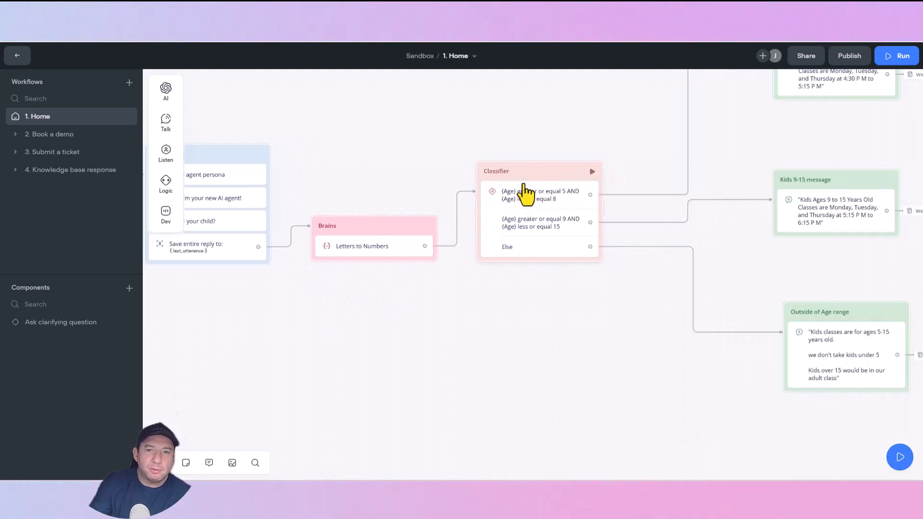
pyautogui.moveTo(161, 169)
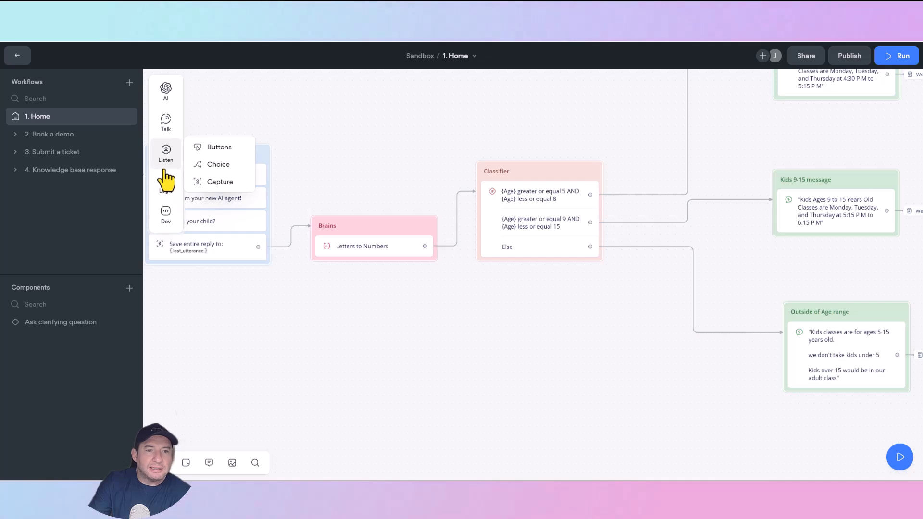
pyautogui.moveTo(165, 190)
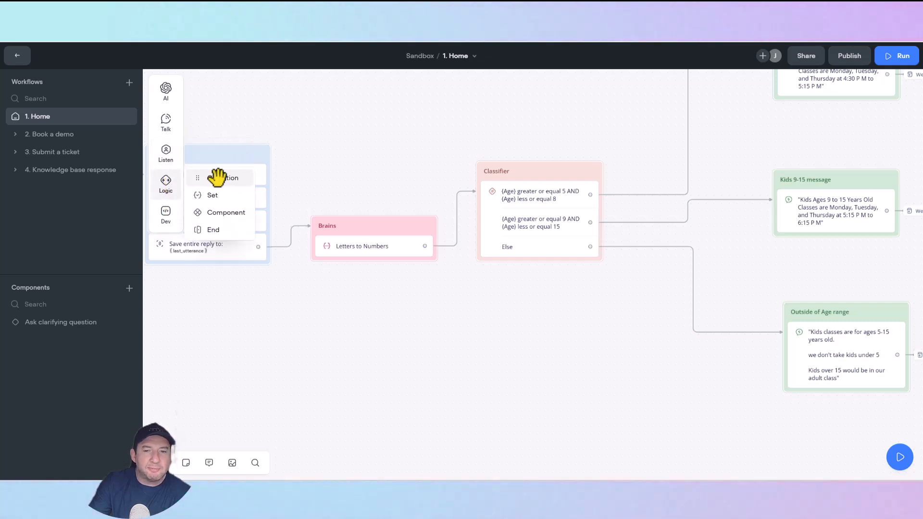
pyautogui.moveTo(216, 178); pyautogui.dragTo(549, 329)
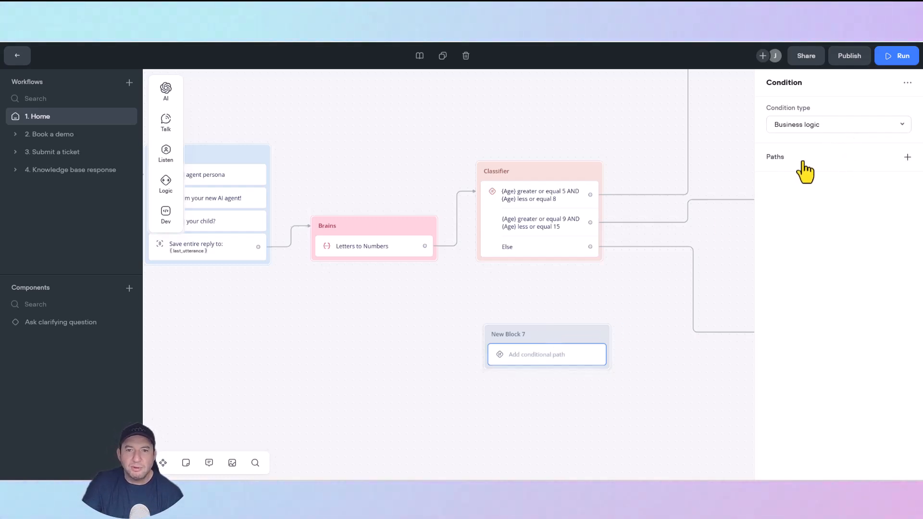
pyautogui.click(529, 183)
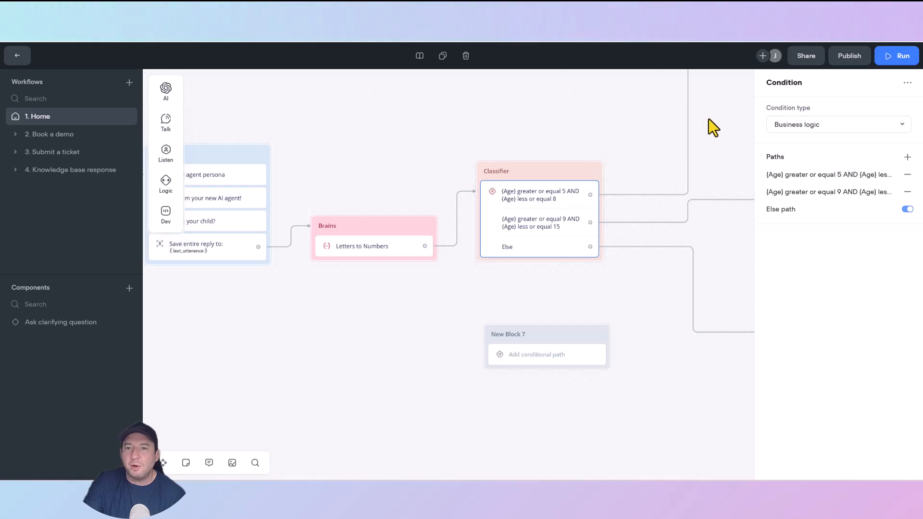
pyautogui.moveTo(620, 276); pyautogui.dragTo(557, 274)
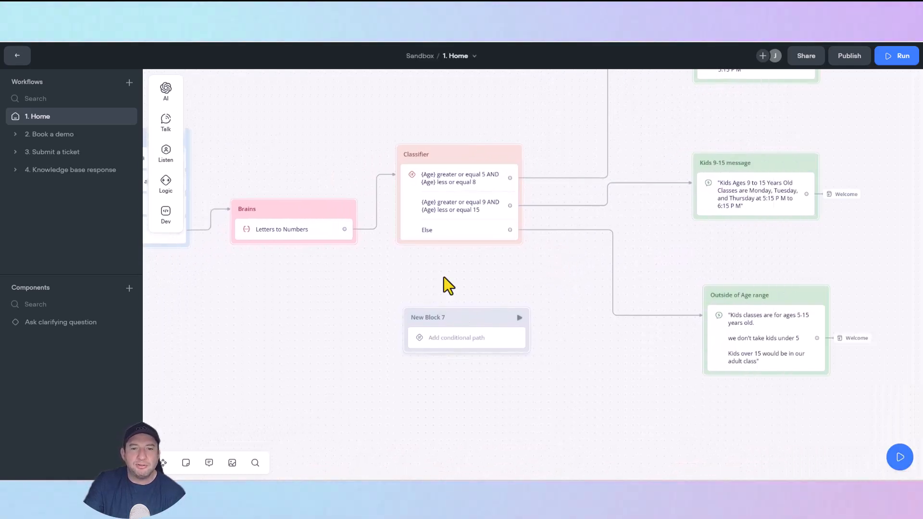
# Step: Add a condition builder path to the new Condition step, and check the target variable of the Letters to Numbers step
pyautogui.click(446, 338)
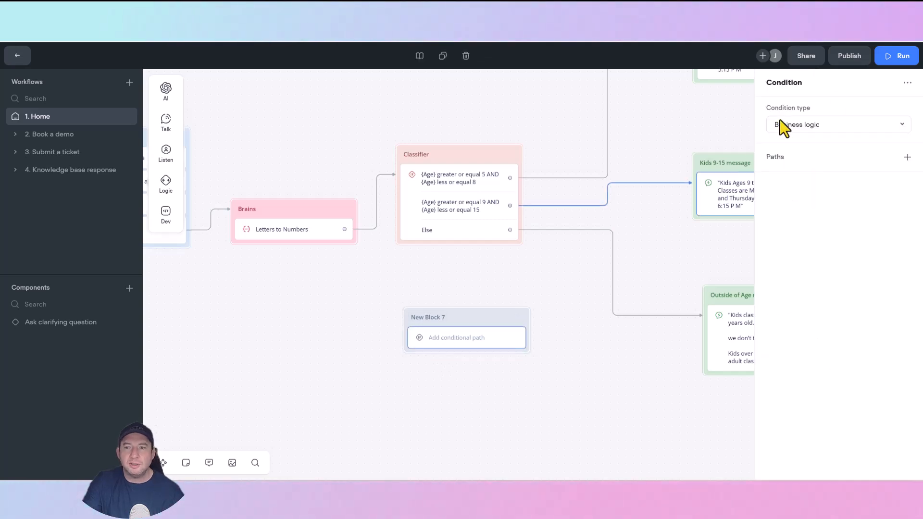
pyautogui.click(906, 158)
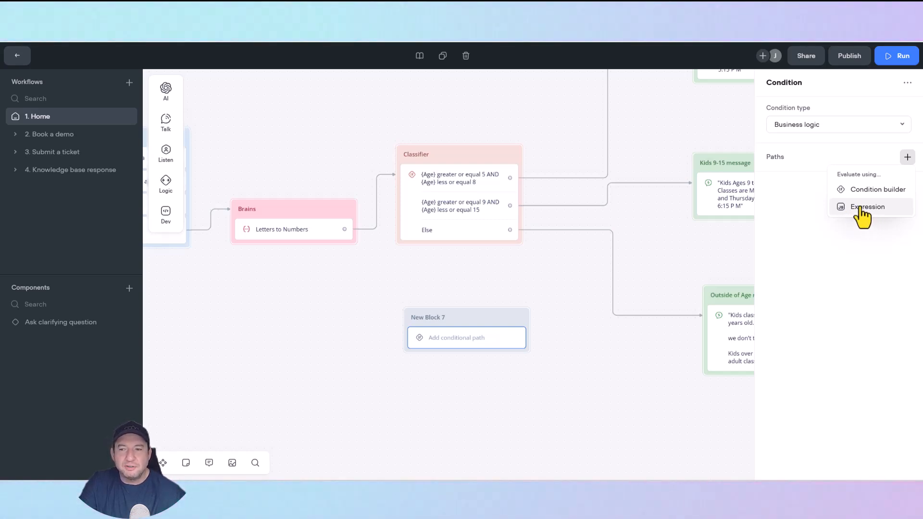
pyautogui.click(868, 191)
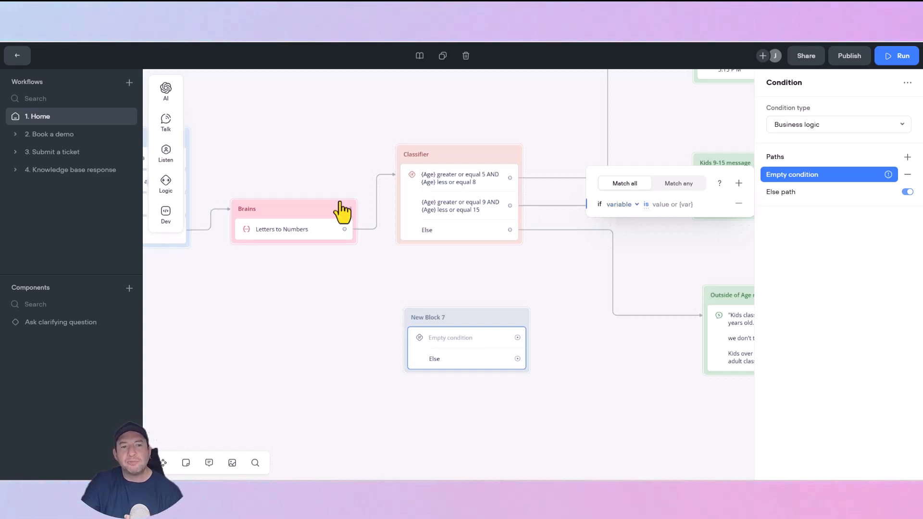
pyautogui.click(278, 227)
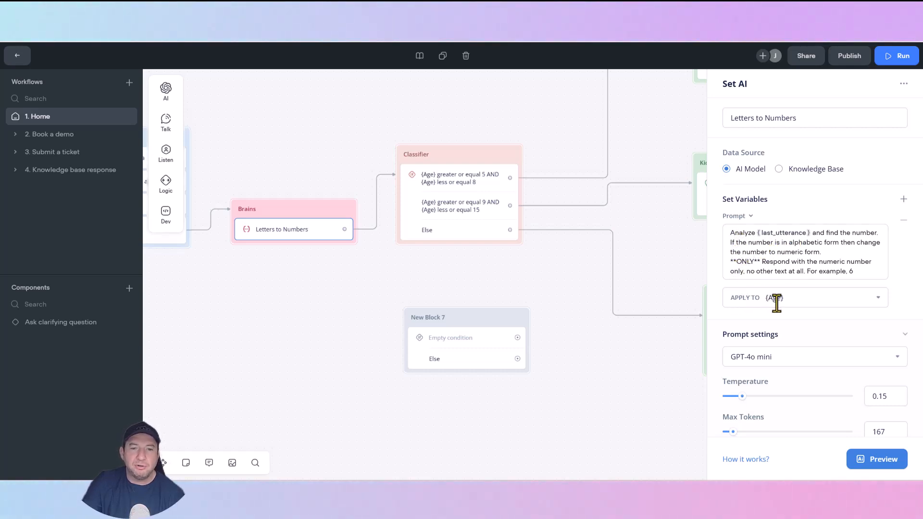
# Step: Set the new block's empty condition to {Age} greater or equal 5
pyautogui.click(466, 326)
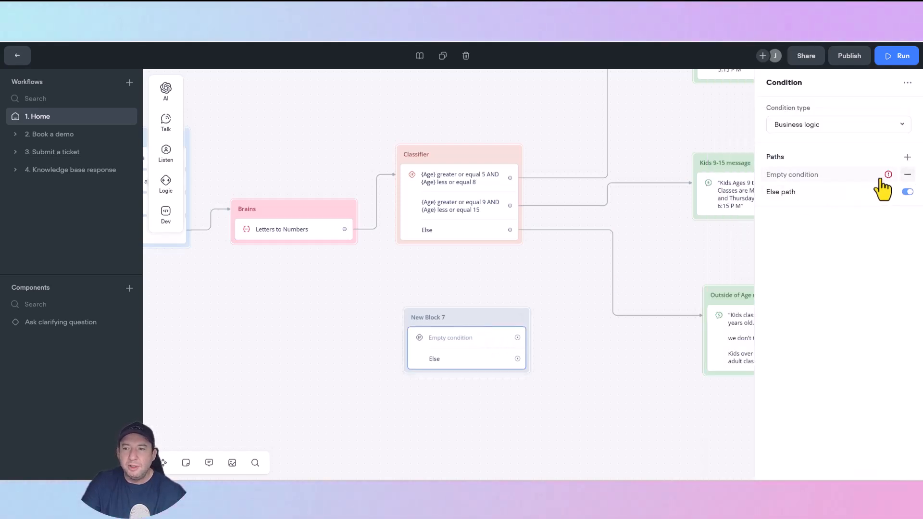
pyautogui.click(863, 177)
pyautogui.click(621, 204)
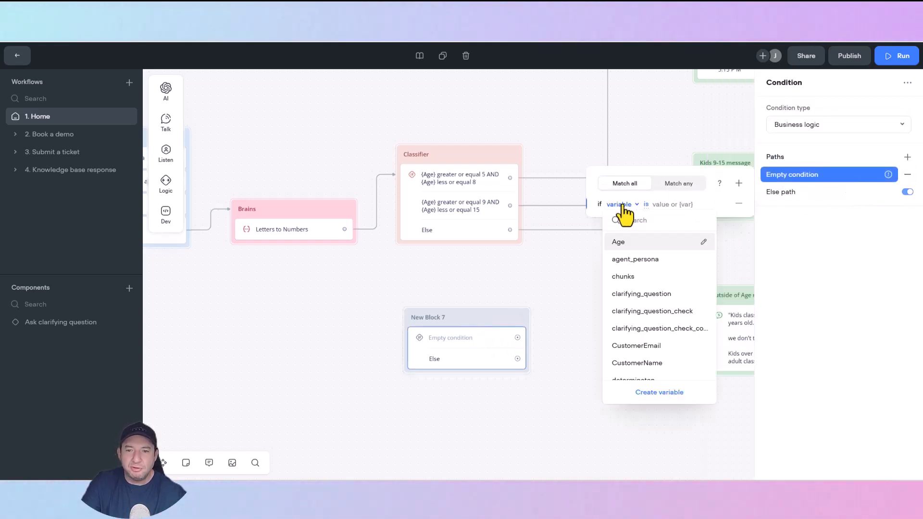
pyautogui.click(618, 242)
pyautogui.click(635, 205)
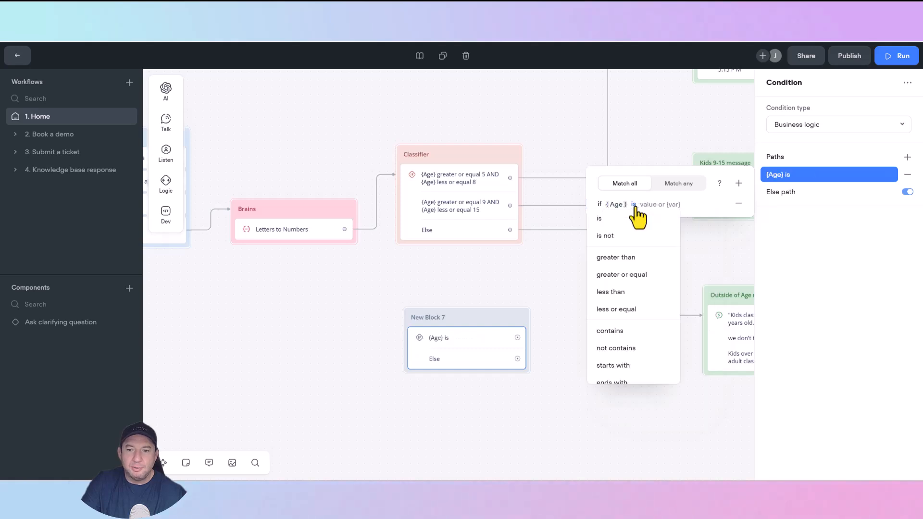
pyautogui.click(621, 274)
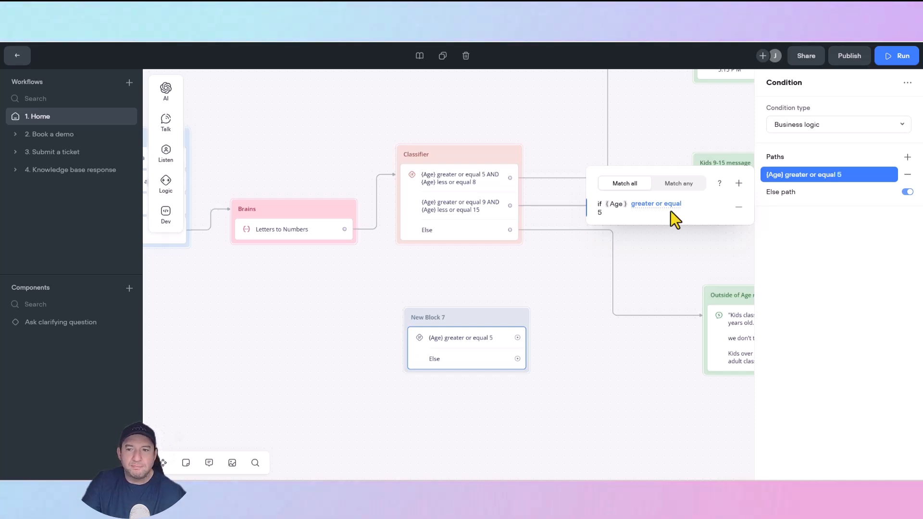
# Step: Add a second rule to the new block's first path requiring {Age} less or equal 8, and close the condition editor
pyautogui.click(739, 184)
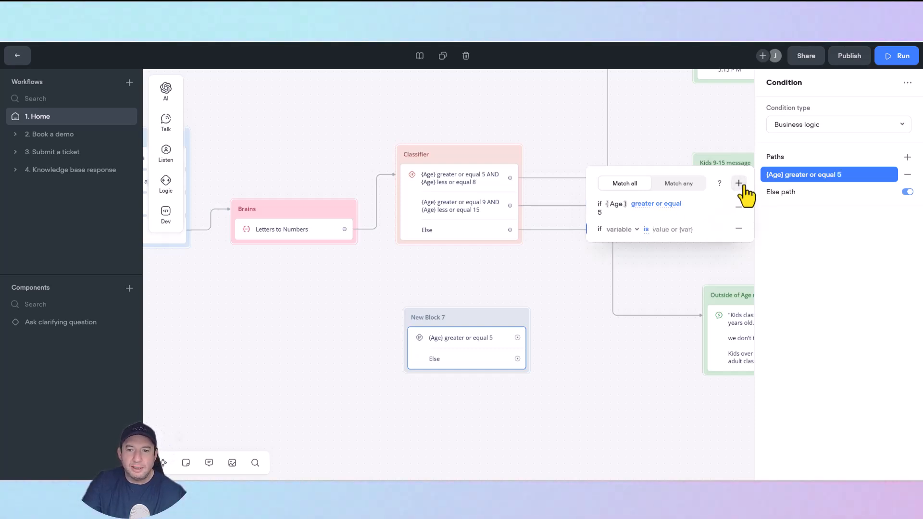
pyautogui.click(620, 229)
pyautogui.click(631, 267)
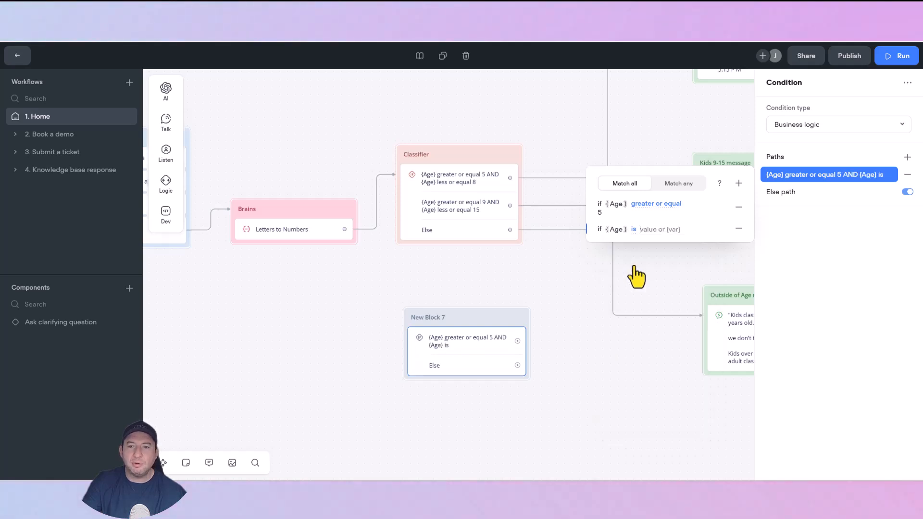
pyautogui.click(634, 230)
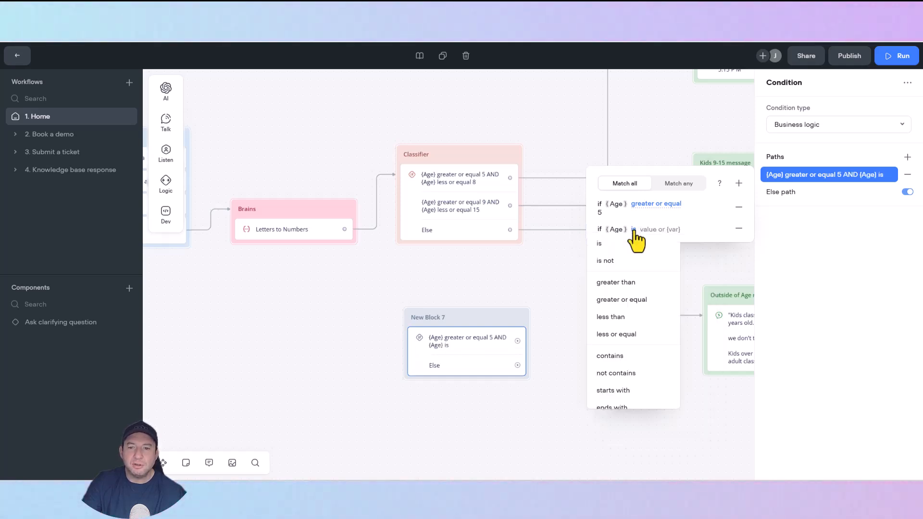
pyautogui.click(625, 300)
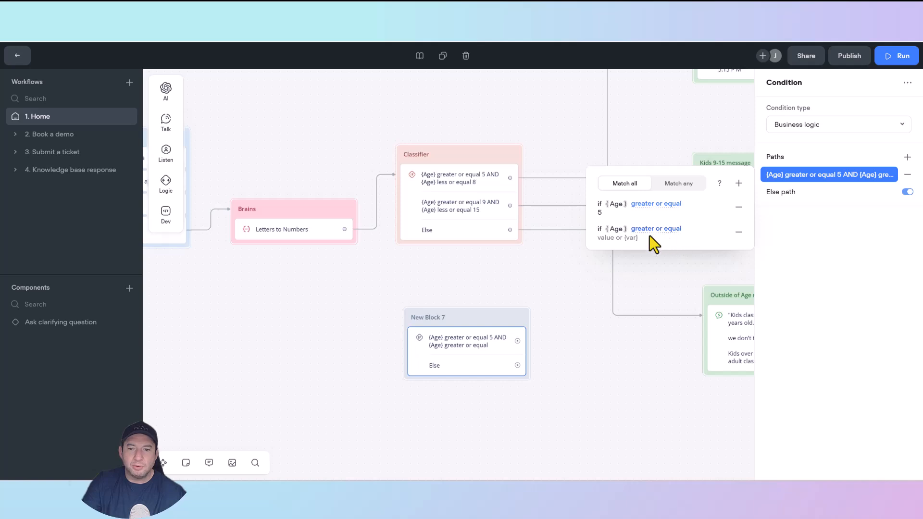
pyautogui.click(656, 229)
pyautogui.click(640, 332)
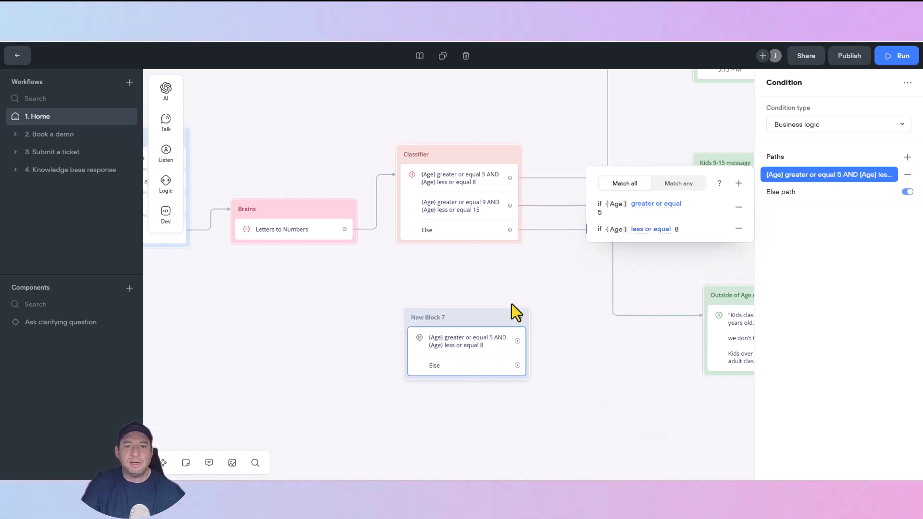
pyautogui.click(524, 284)
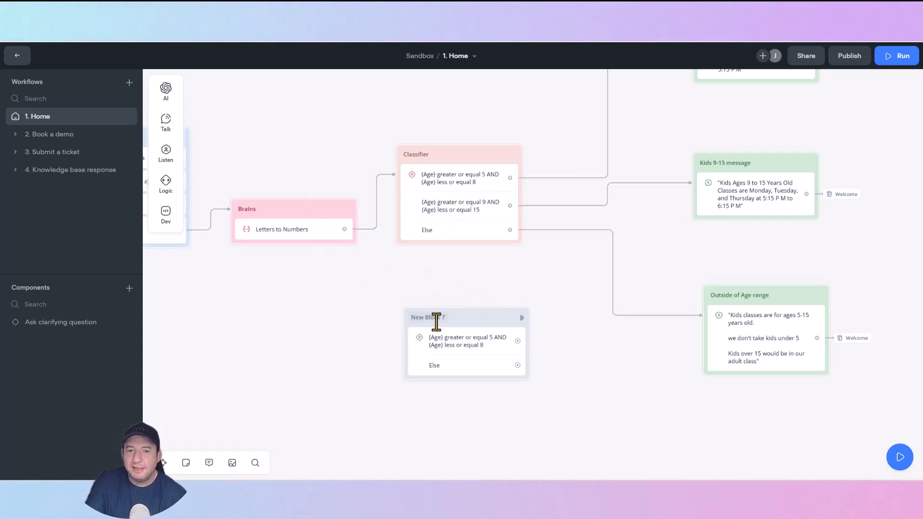
# Step: Add a second condition builder path to the new block with the rule {Age} greater or equal 9
pyautogui.click(498, 334)
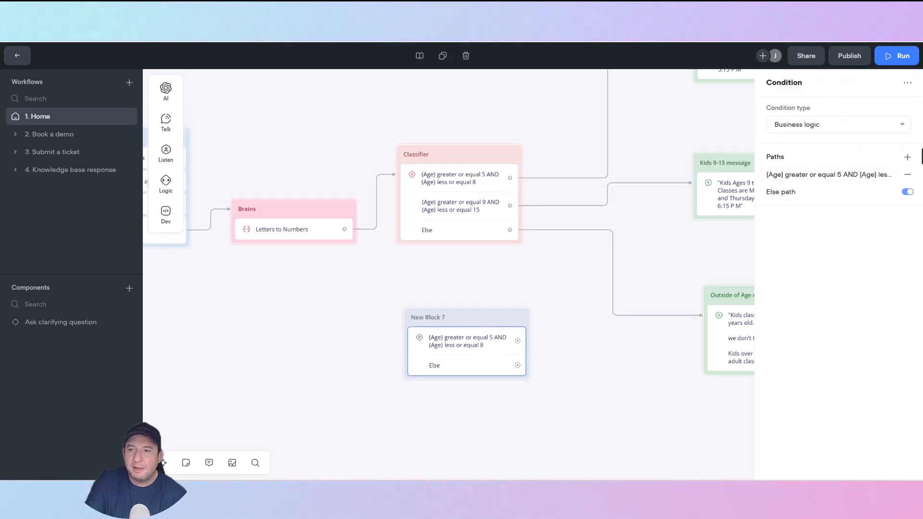
pyautogui.click(908, 158)
pyautogui.click(871, 188)
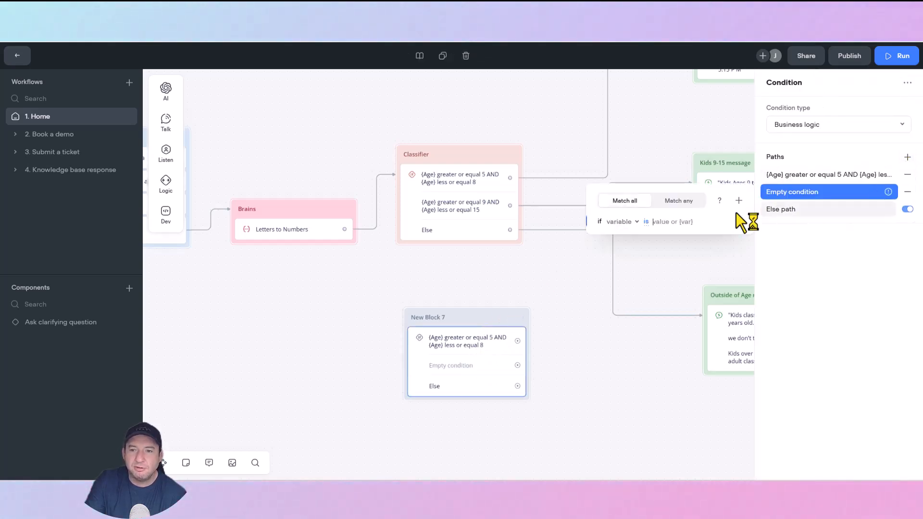
pyautogui.click(625, 222)
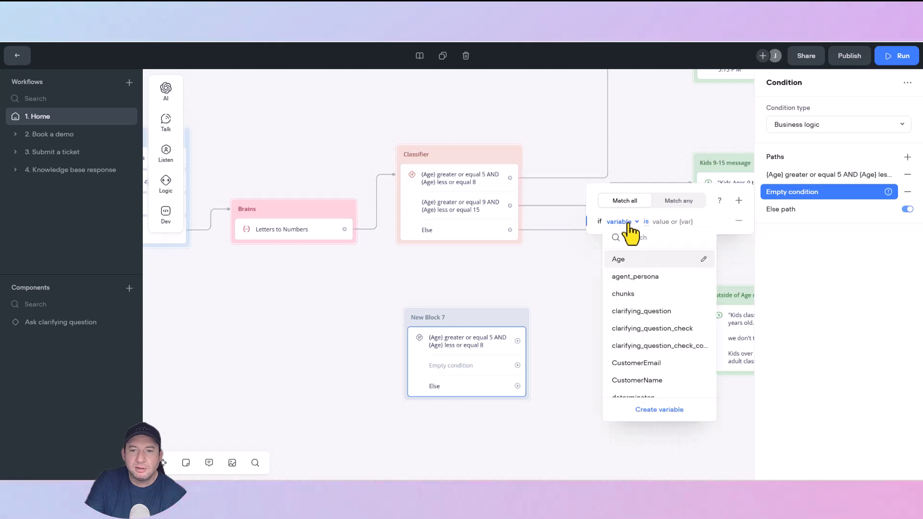
pyautogui.click(625, 260)
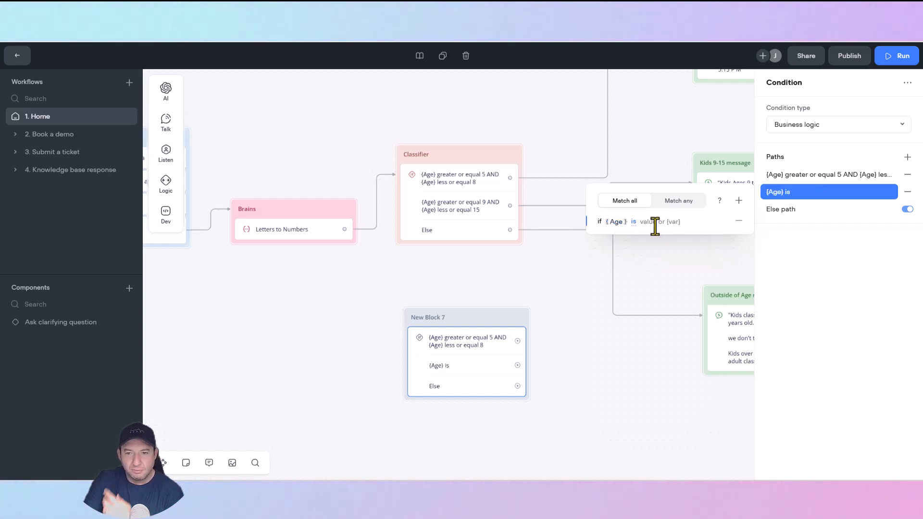
pyautogui.click(634, 222)
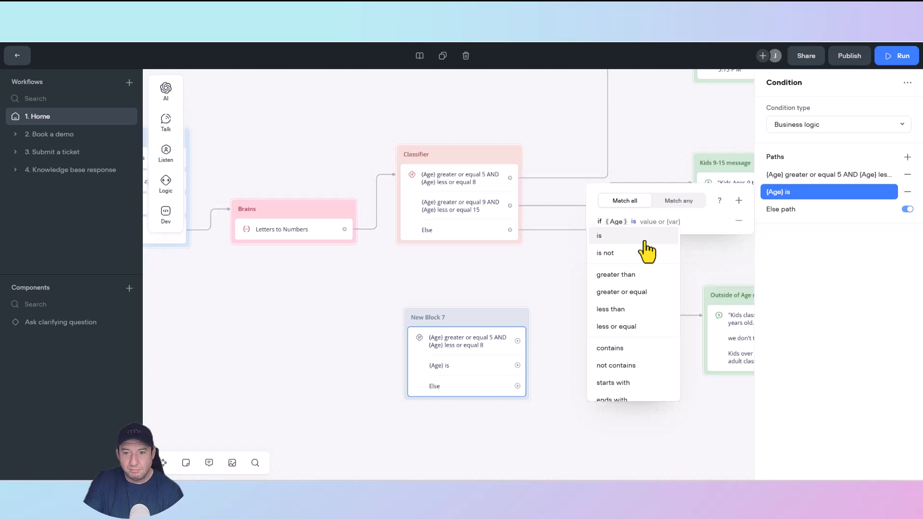
pyautogui.click(634, 292)
pyautogui.click(621, 231)
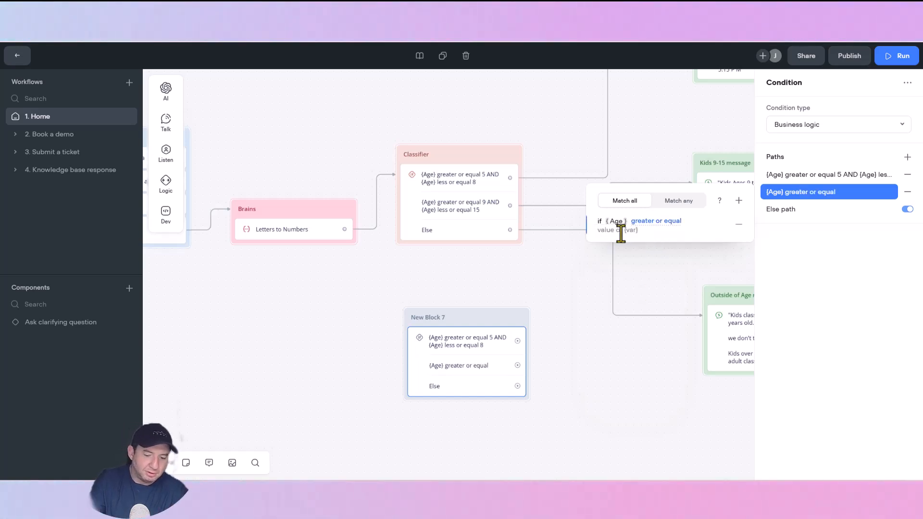
# Step: Add a second rule to the new block's second path requiring {Age} greater or equal 15, and close the condition editor
pyautogui.click(739, 201)
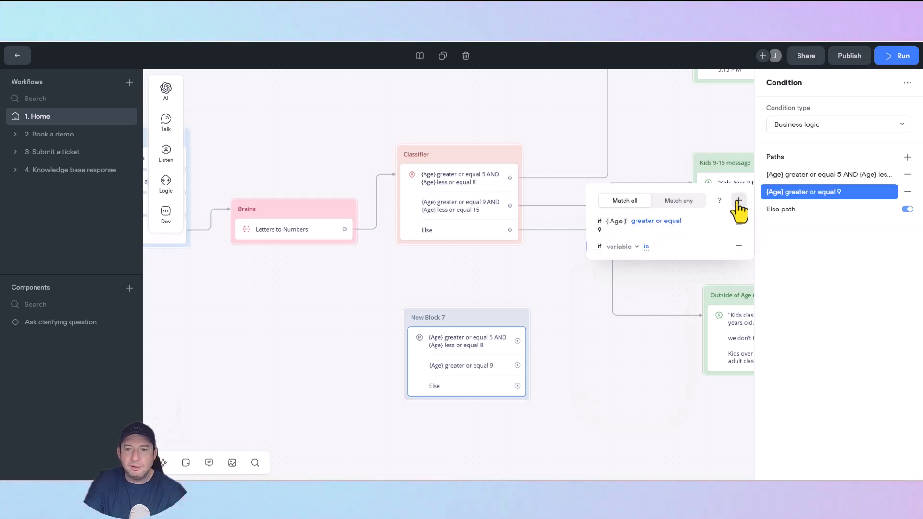
pyautogui.click(618, 246)
pyautogui.click(618, 284)
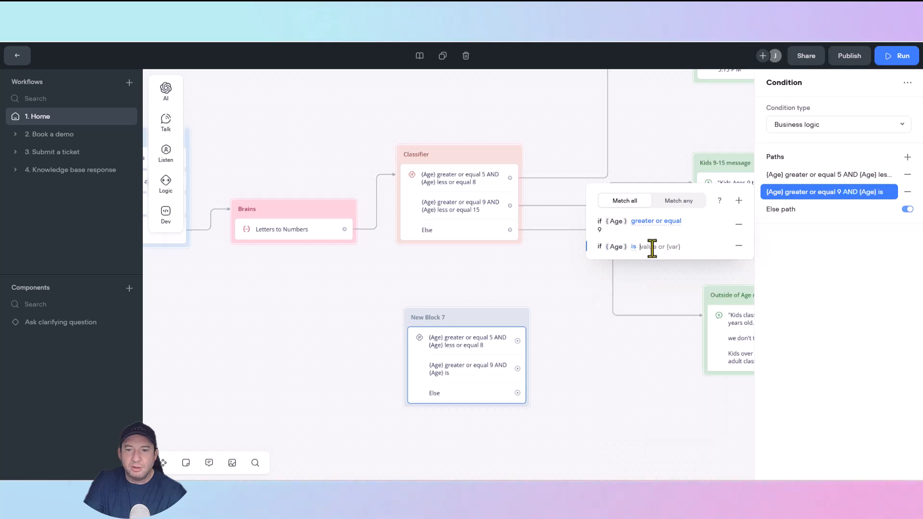
pyautogui.click(636, 247)
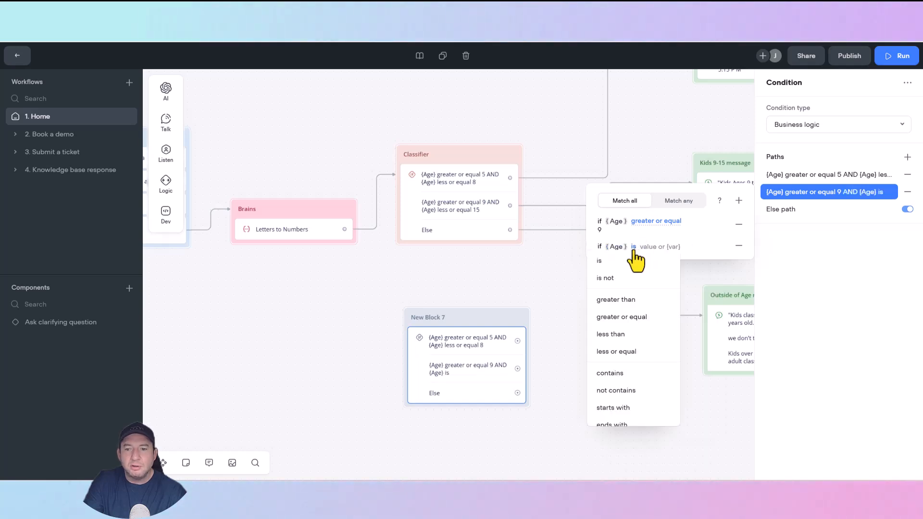
pyautogui.click(642, 300)
pyautogui.click(650, 247)
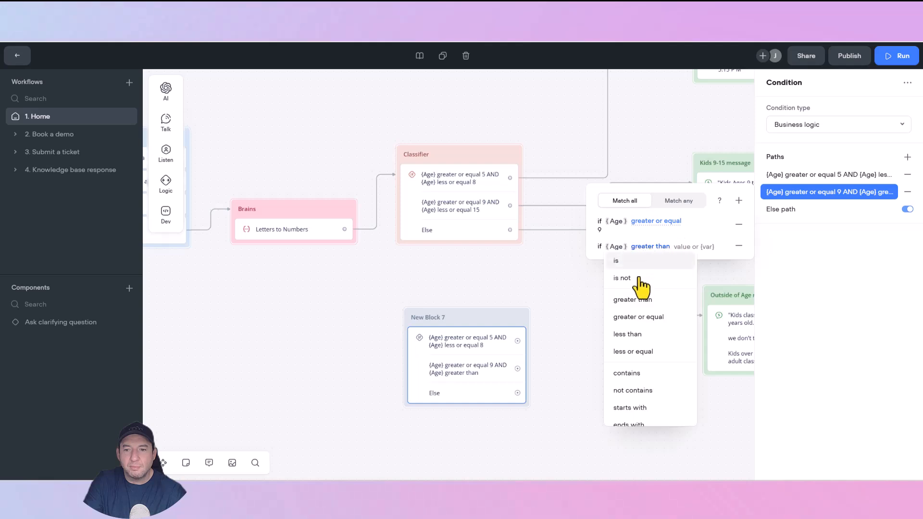
pyautogui.click(638, 317)
pyautogui.click(634, 255)
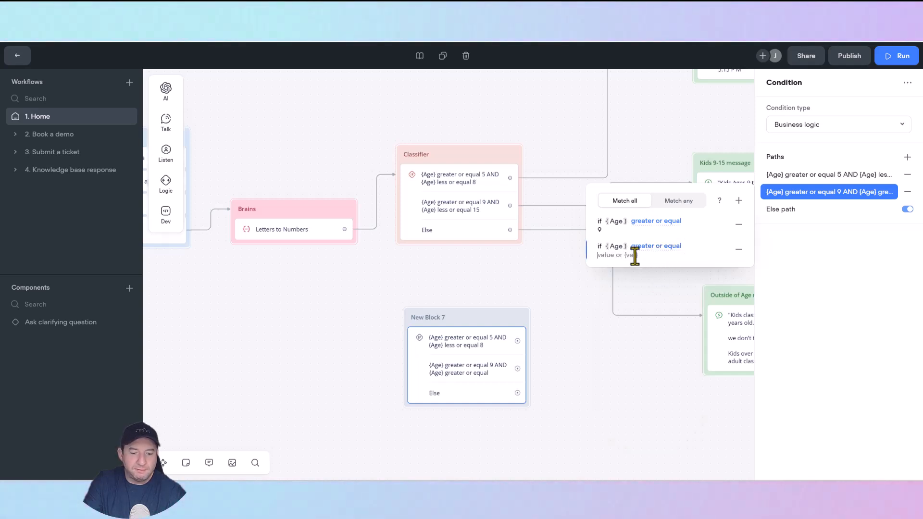
pyautogui.write('15')
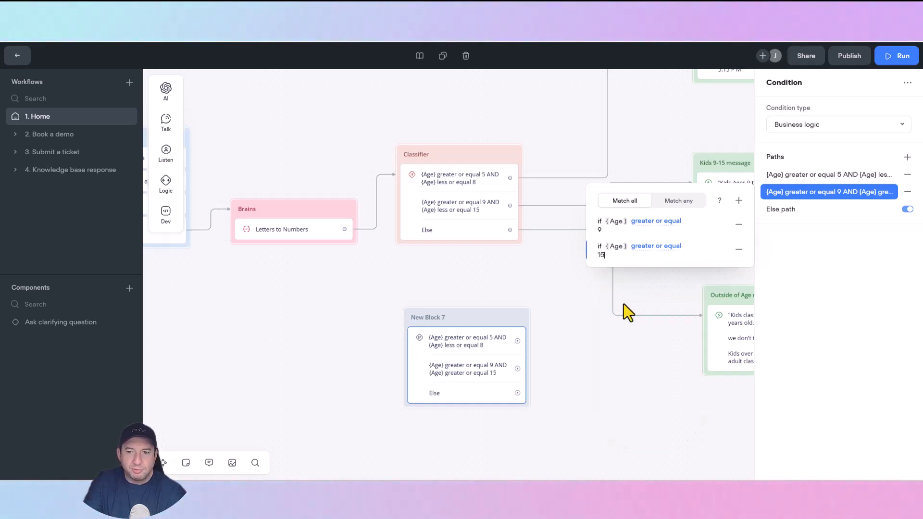
pyautogui.click(620, 354)
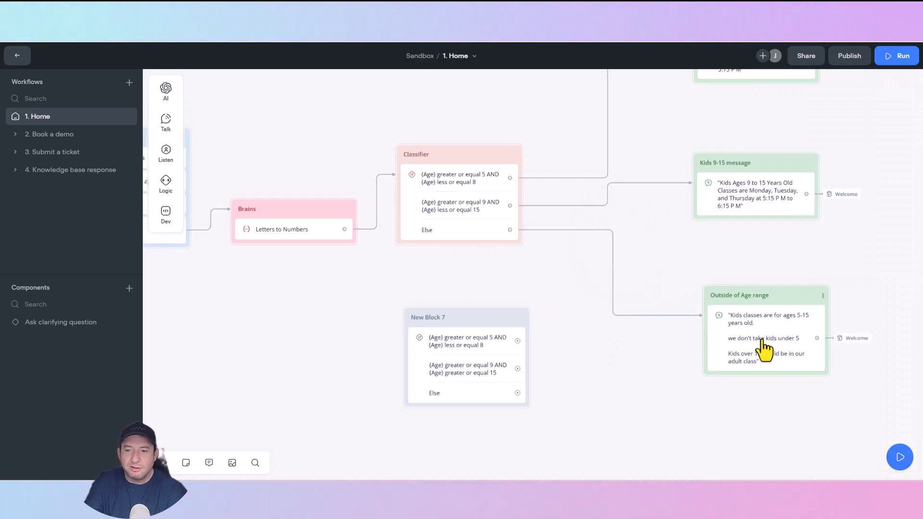
# Step: Delete New Block 7 from the canvas
pyautogui.click(482, 321)
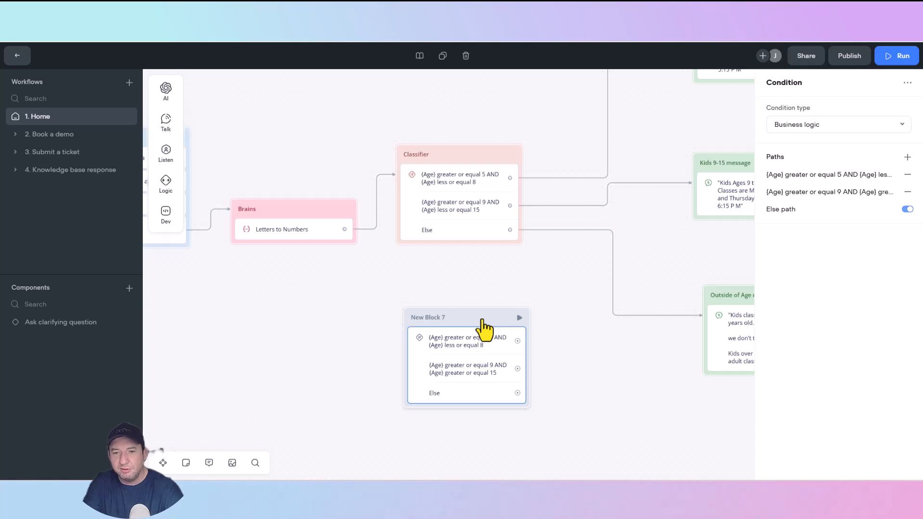
pyautogui.press('Delete')
pyautogui.moveTo(519, 300); pyautogui.dragTo(387, 382)
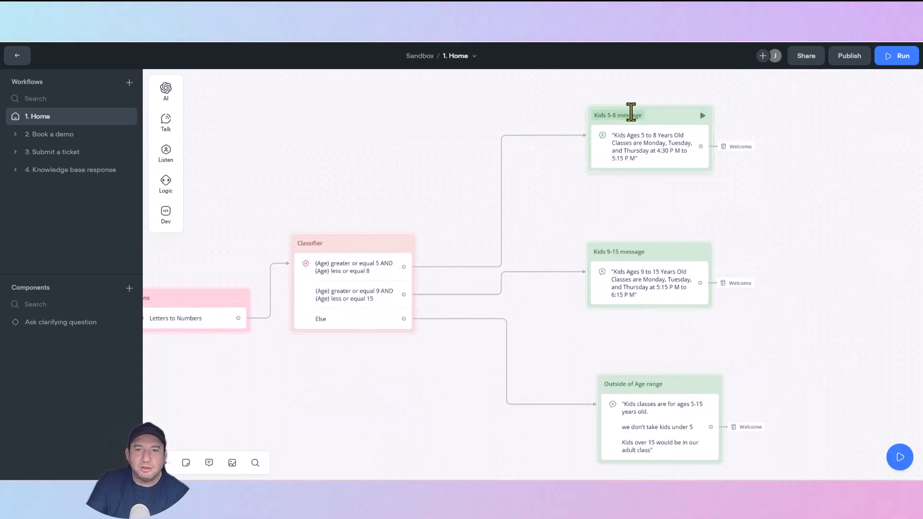
# Step: Open the Response AI step of the Kids 5-8 message block and check which prompt and memory response options it offers
pyautogui.click(663, 116)
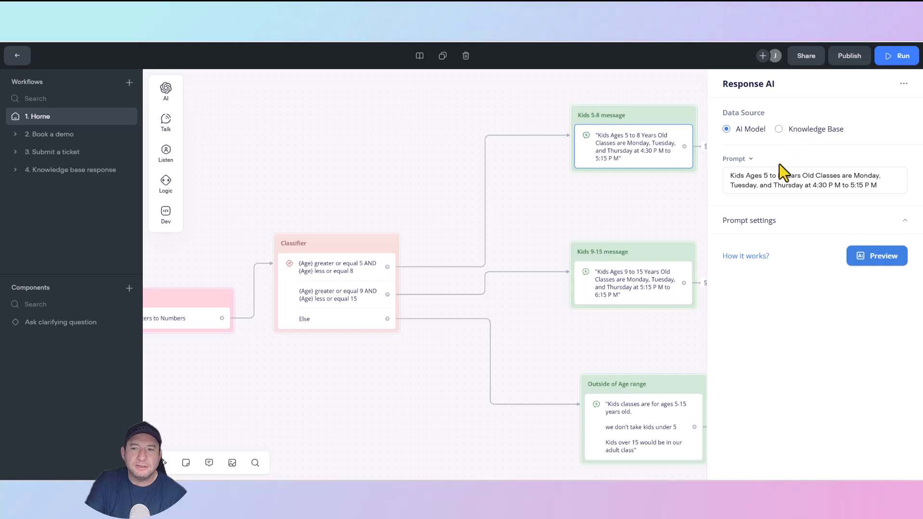
pyautogui.click(750, 160)
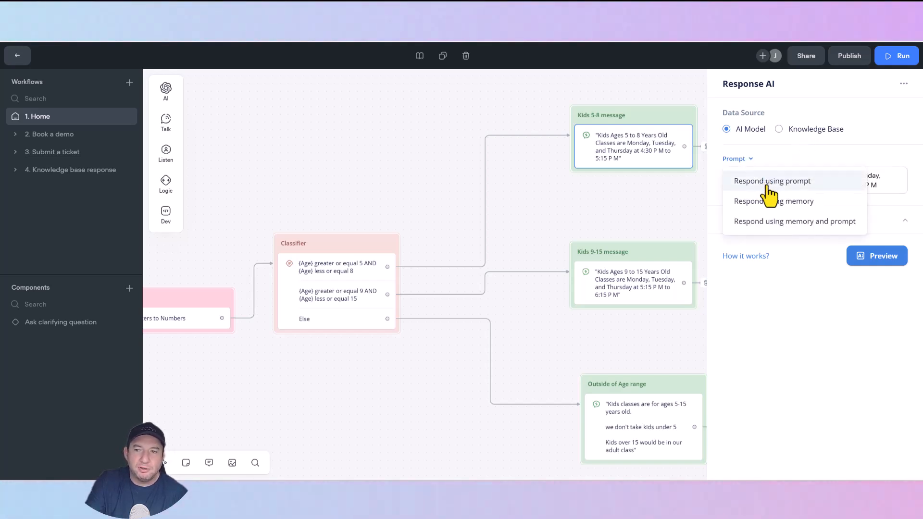
pyautogui.click(783, 149)
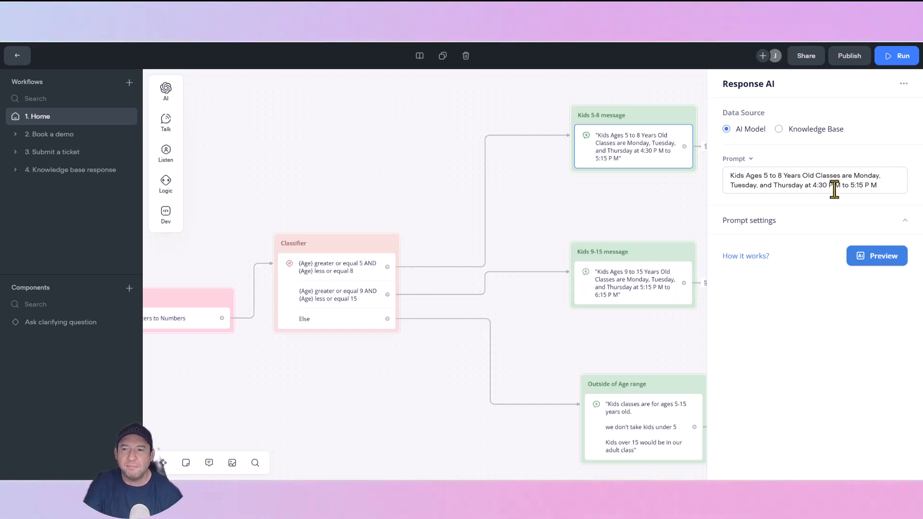
# Step: Set the Kids 5-8 message's prompt settings to temperature 0.25 and max tokens 428
pyautogui.click(872, 229)
pyautogui.moveTo(773, 283); pyautogui.dragTo(742, 283)
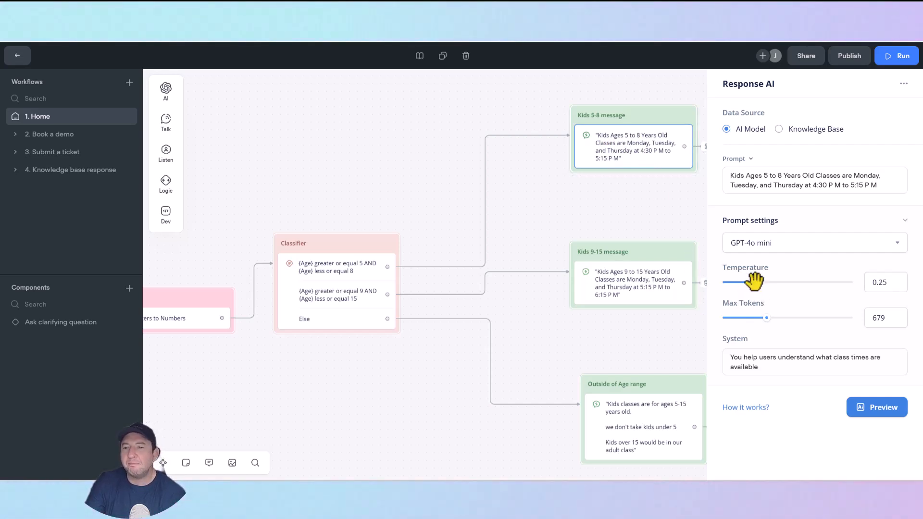
pyautogui.moveTo(763, 317); pyautogui.dragTo(750, 317)
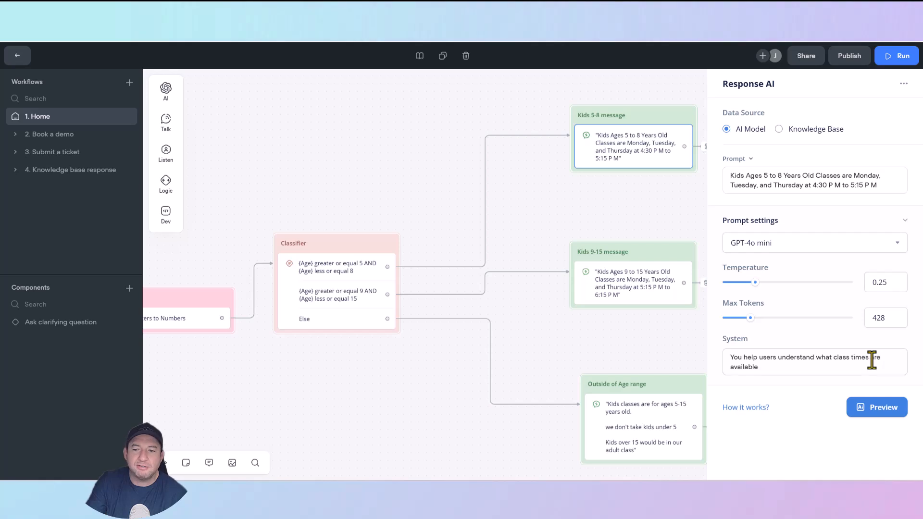
# Step: Preview the AI response of the Kids 5-8 message and close its settings
pyautogui.click(871, 412)
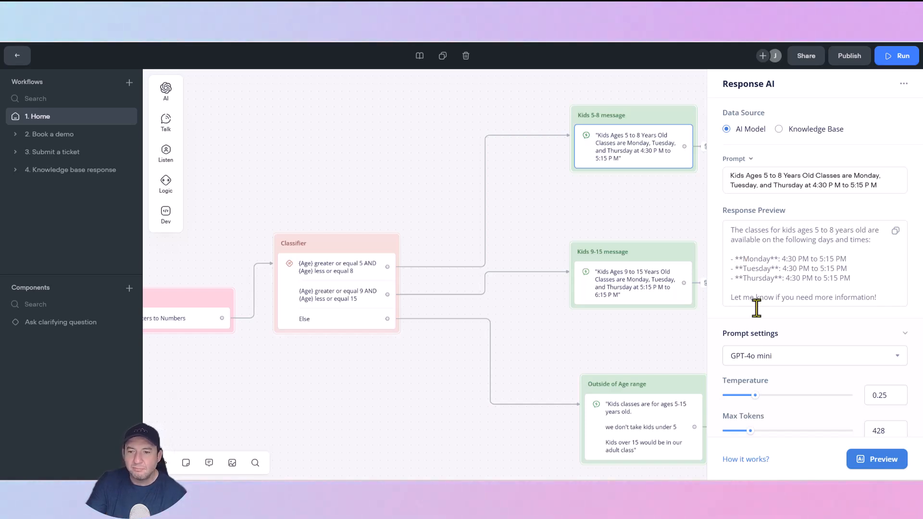
pyautogui.click(632, 357)
pyautogui.hscroll(-5, 480, 361)
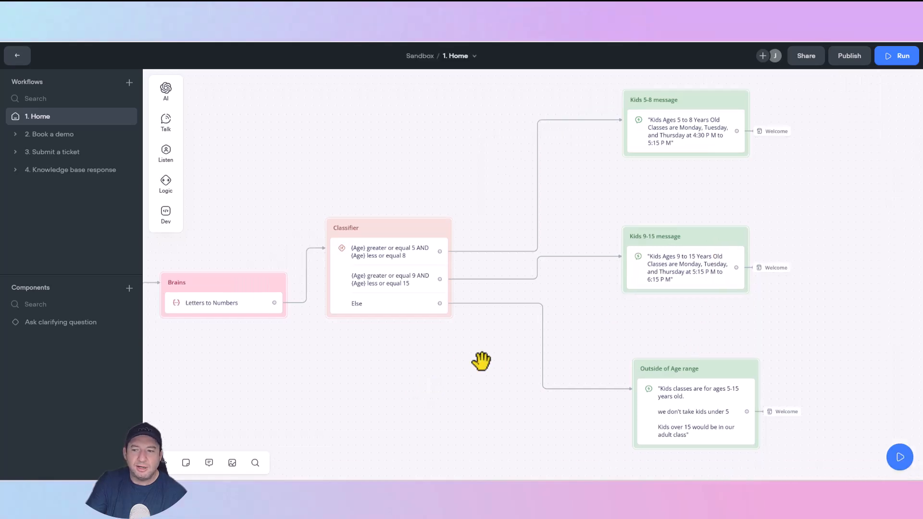
# Step: Open the AI agent test chat on the canvas and answer the child's age question with "four"
pyautogui.click(900, 457)
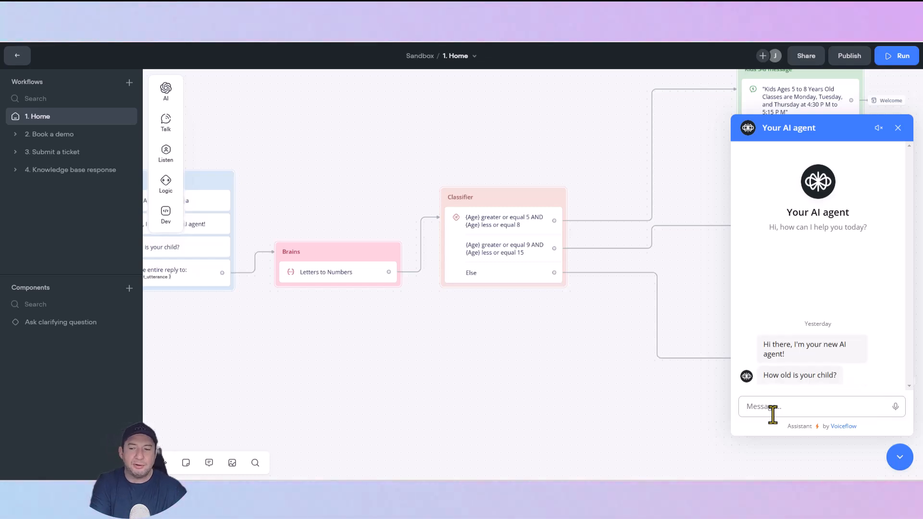
pyautogui.write('foru')
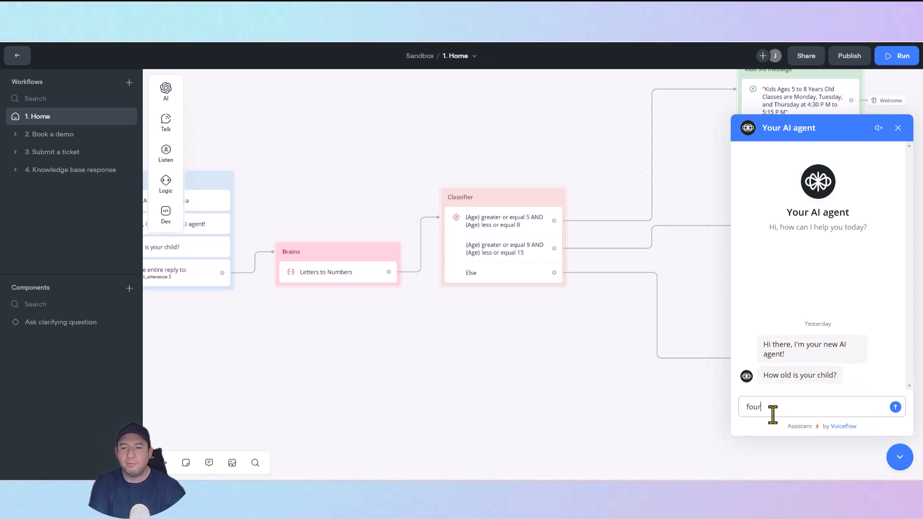
pyautogui.press('Return')
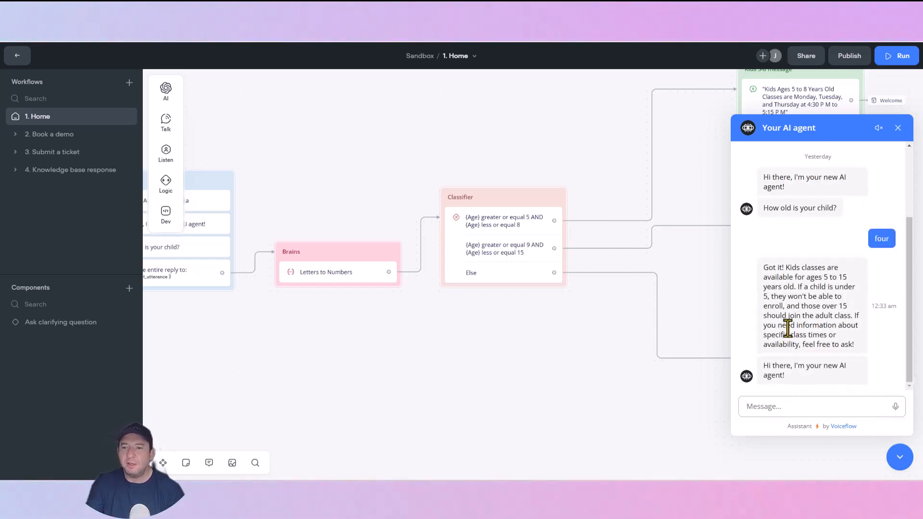
# Step: Review the prompt and the prompt settings of the Outside of Age range block's Response AI step
pyautogui.moveTo(508, 373); pyautogui.dragTo(232, 274)
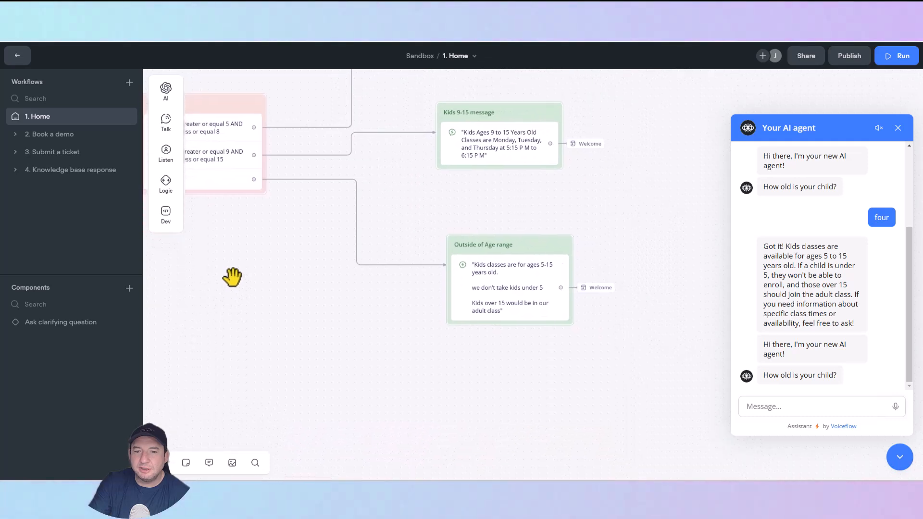
pyautogui.click(530, 242)
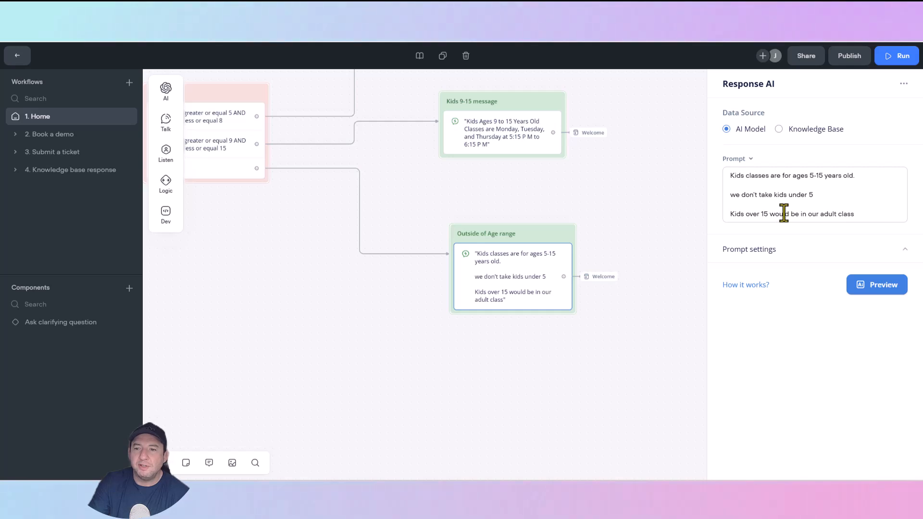
pyautogui.click(833, 264)
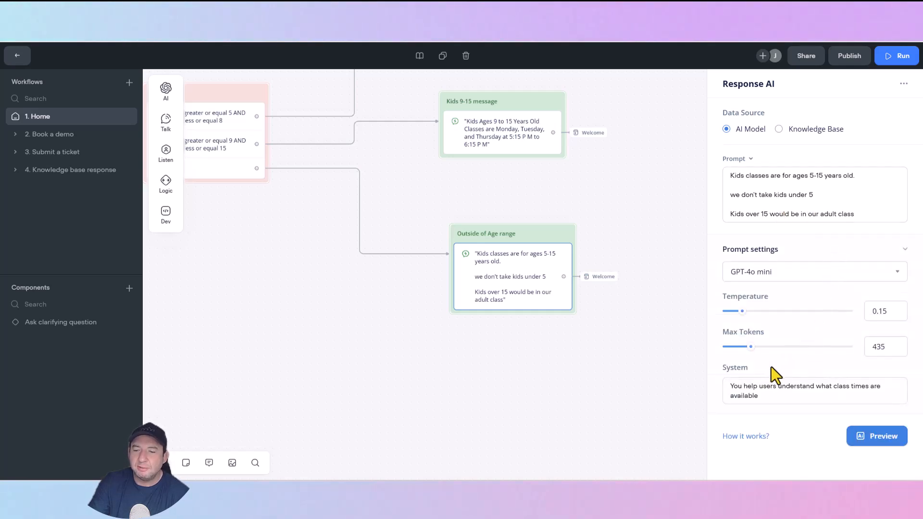
pyautogui.click(624, 304)
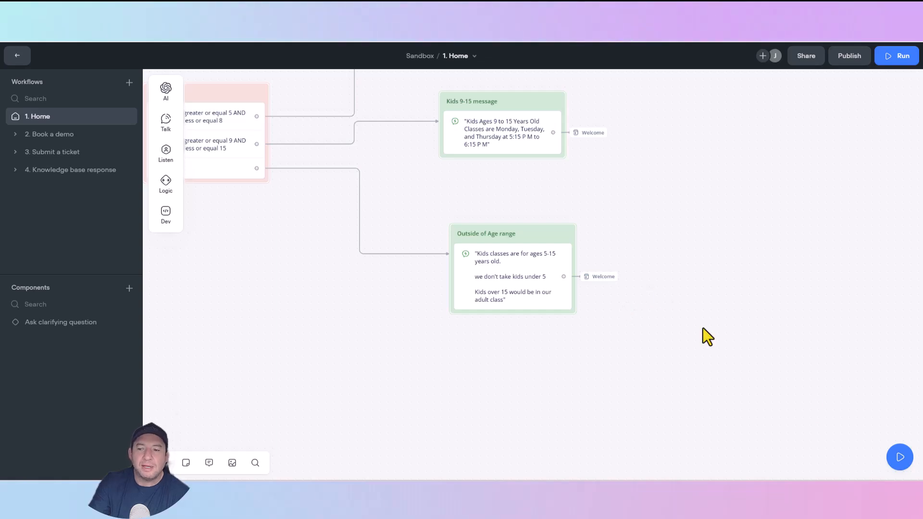
# Step: Run the prototype from the Welcome block and answer the child's age question with "eight"
pyautogui.moveTo(702, 189); pyautogui.dragTo(751, 354)
pyautogui.moveTo(454, 376); pyautogui.dragTo(702, 330)
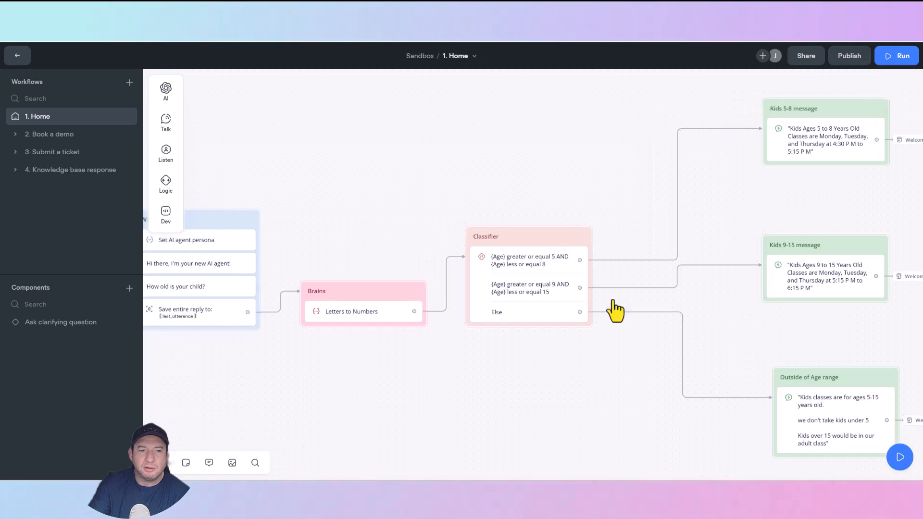
pyautogui.moveTo(666, 442); pyautogui.dragTo(888, 326)
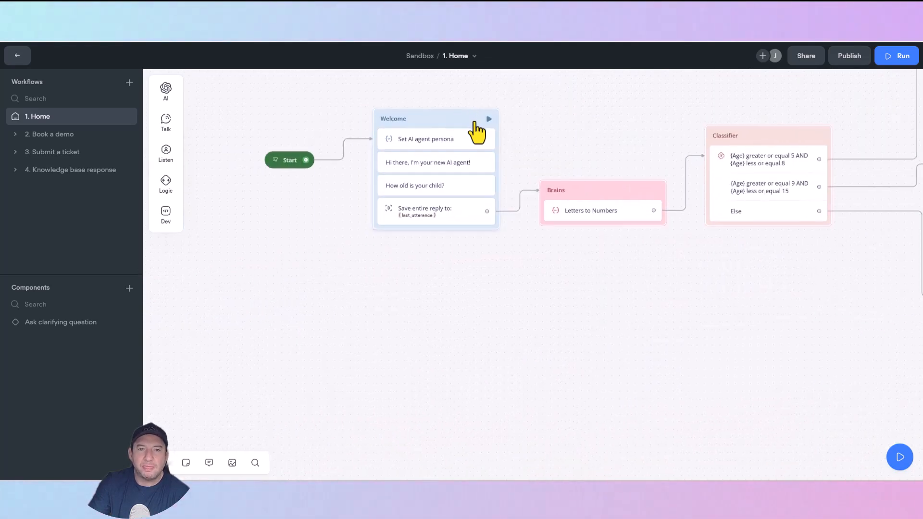
pyautogui.click(488, 120)
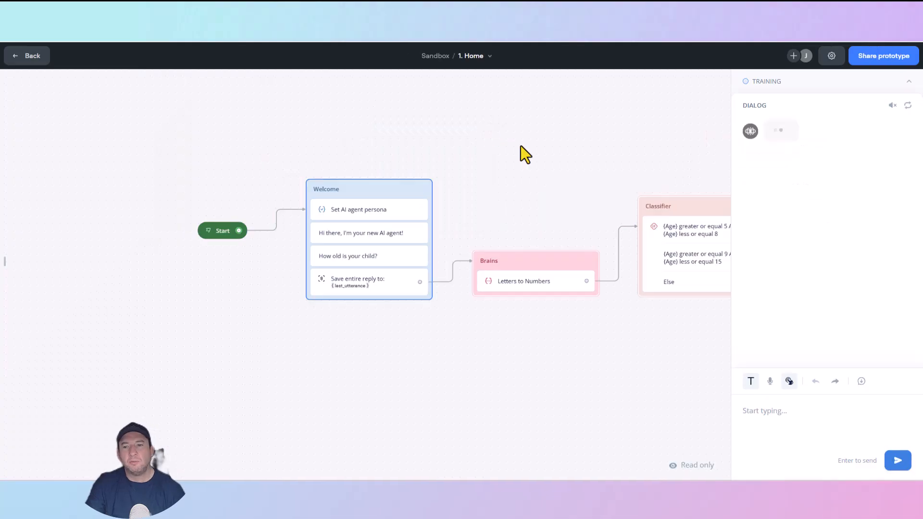
pyautogui.click(762, 430)
pyautogui.write('eight')
pyautogui.press('Return')
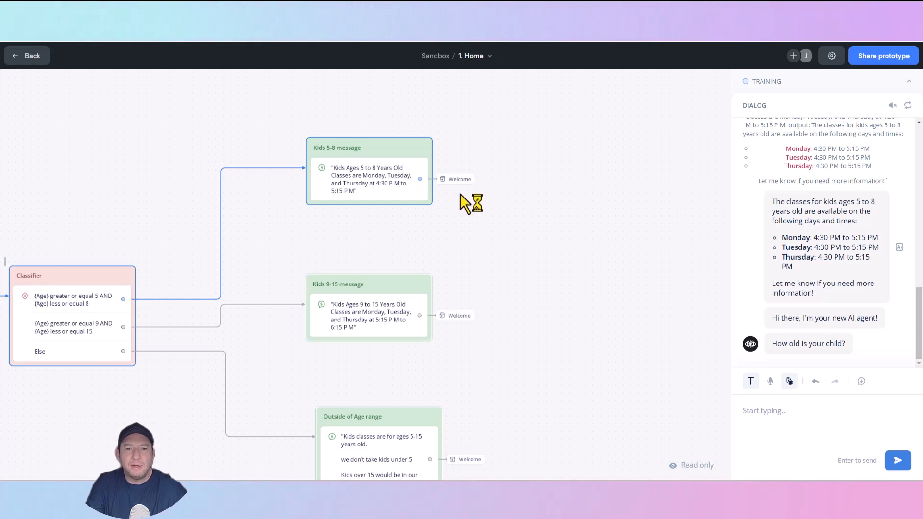
# Step: Return to editing at the Kids 5-8 message block and delete its go-to-block link to Welcome
pyautogui.click(420, 162)
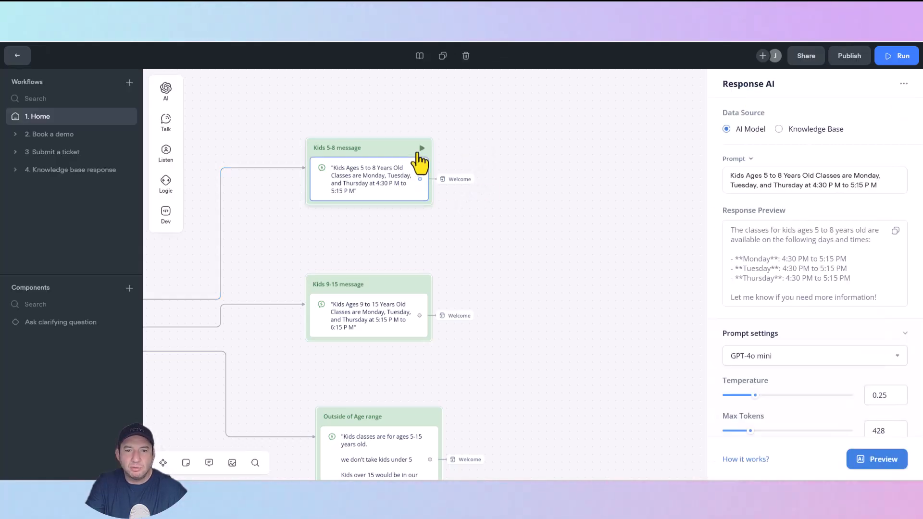
pyautogui.moveTo(452, 188)
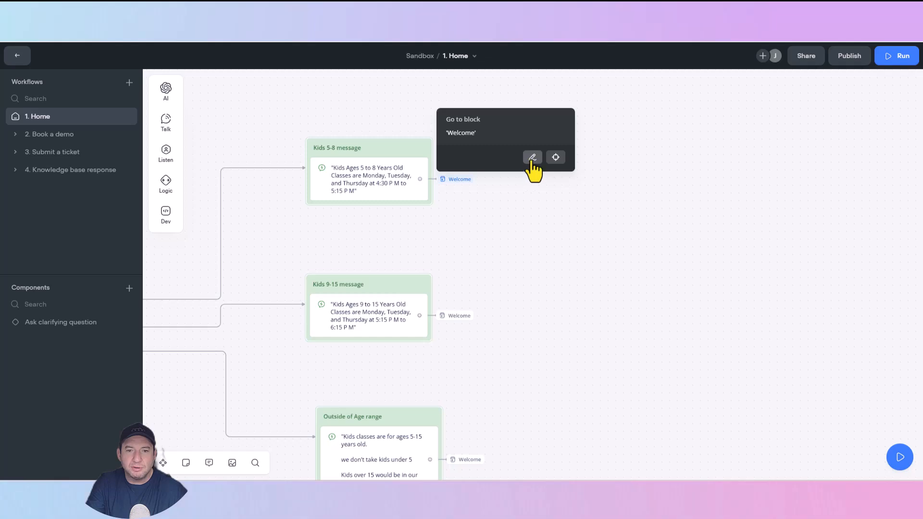
pyautogui.click(529, 161)
pyautogui.click(458, 182)
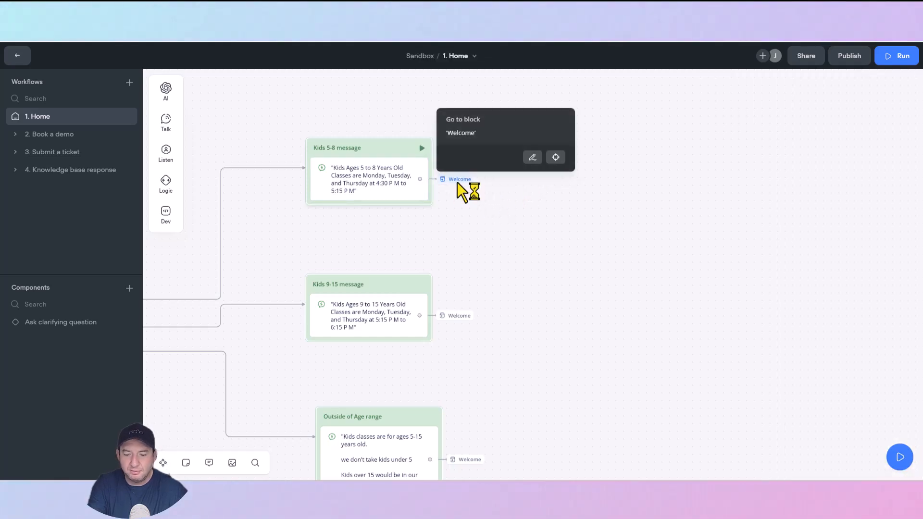
pyautogui.press('Delete')
pyautogui.moveTo(521, 196); pyautogui.dragTo(819, 221)
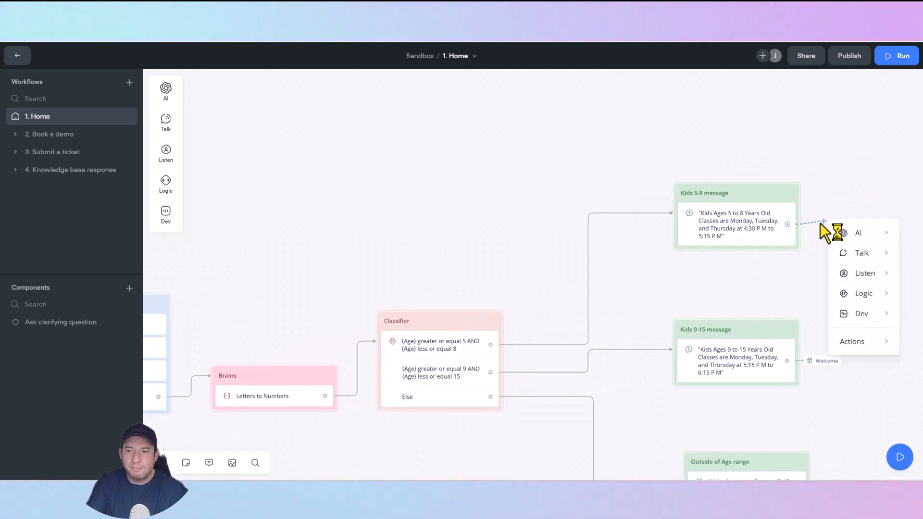
pyautogui.moveTo(833, 233)
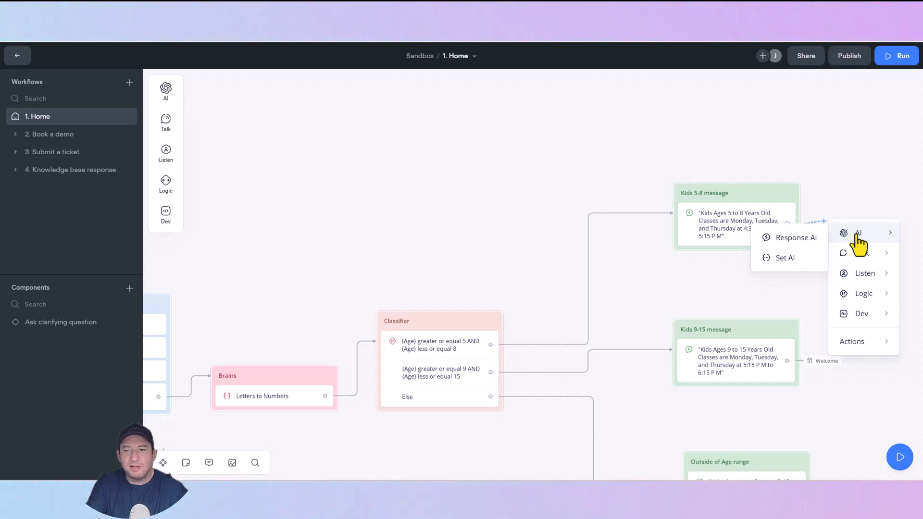
pyautogui.moveTo(852, 342)
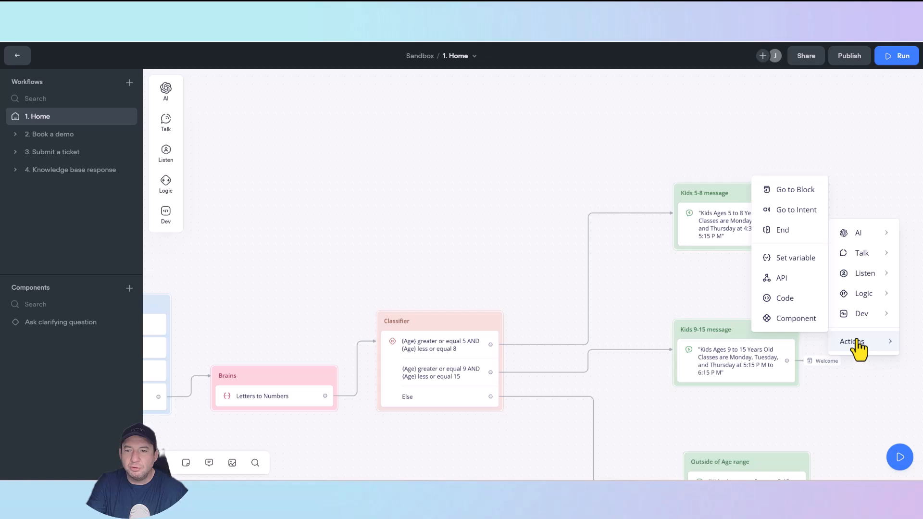
pyautogui.moveTo(860, 383); pyautogui.dragTo(721, 387)
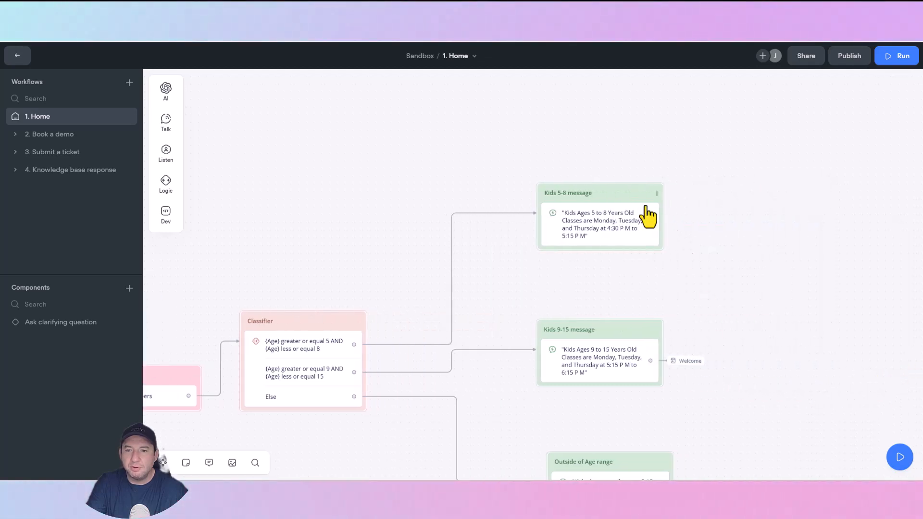
# Step: Add a Go to Block action after the Kids 5-8 message response and target the Welcome block in the 1. Home workflow
pyautogui.moveTo(652, 224); pyautogui.dragTo(688, 230)
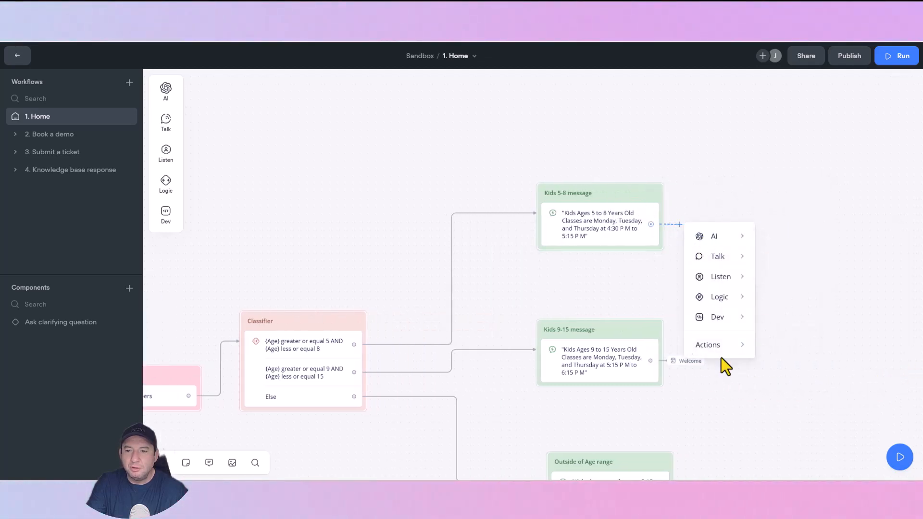
pyautogui.moveTo(728, 355)
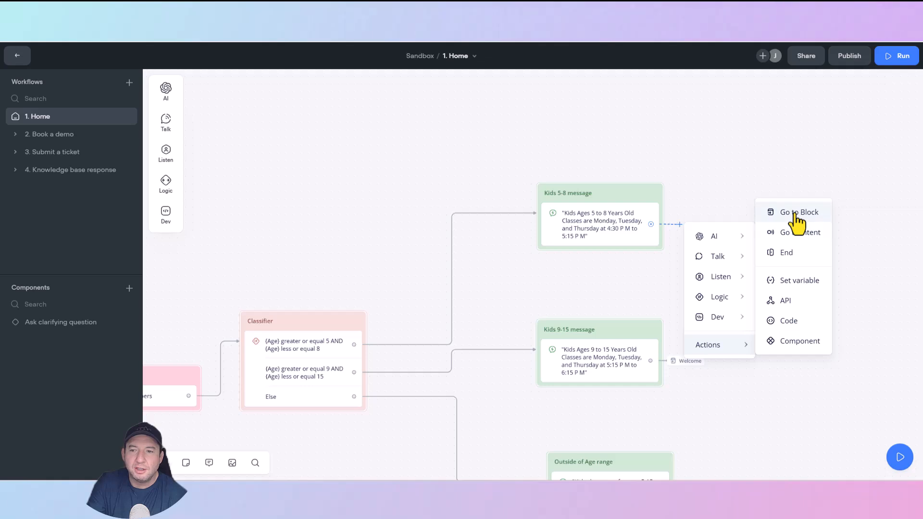
pyautogui.click(796, 220)
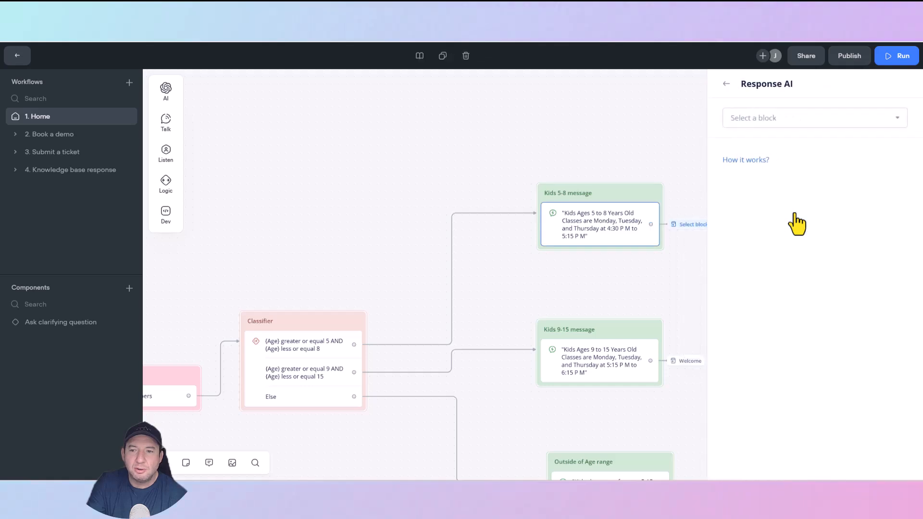
pyautogui.click(895, 121)
pyautogui.moveTo(762, 194)
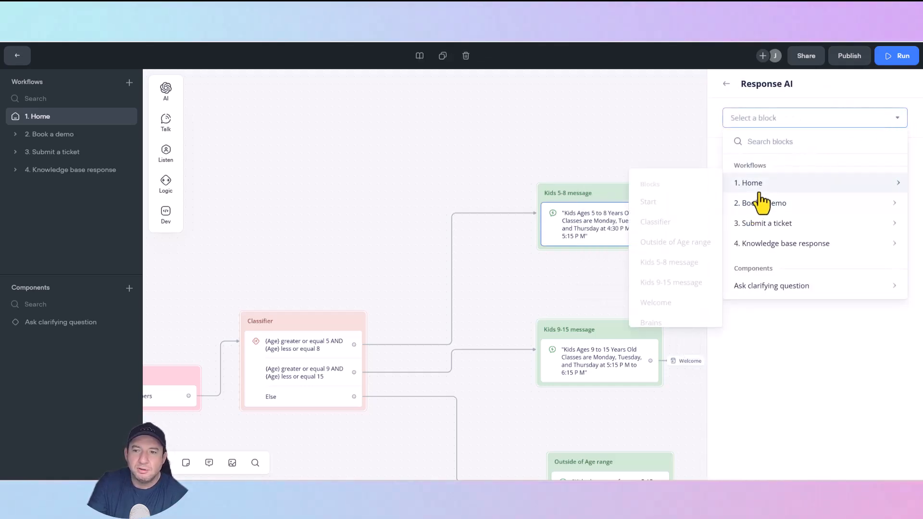
pyautogui.click(648, 301)
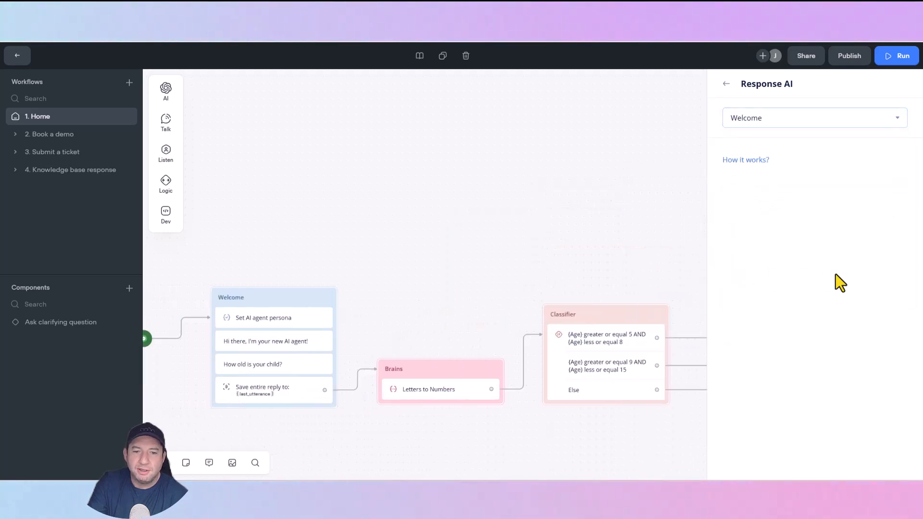
# Step: Open the settings of the Letters to Numbers Set AI step in the Brains block
pyautogui.moveTo(565, 243); pyautogui.dragTo(543, 131)
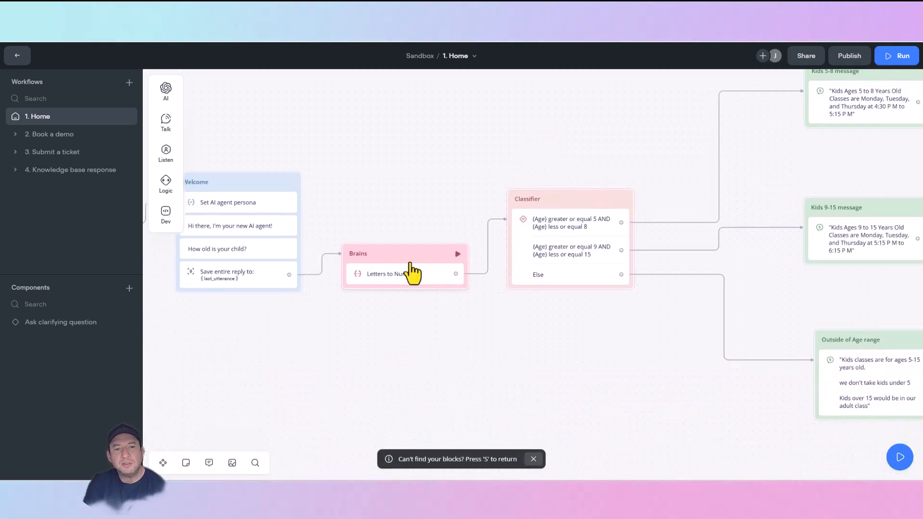
pyautogui.click(396, 267)
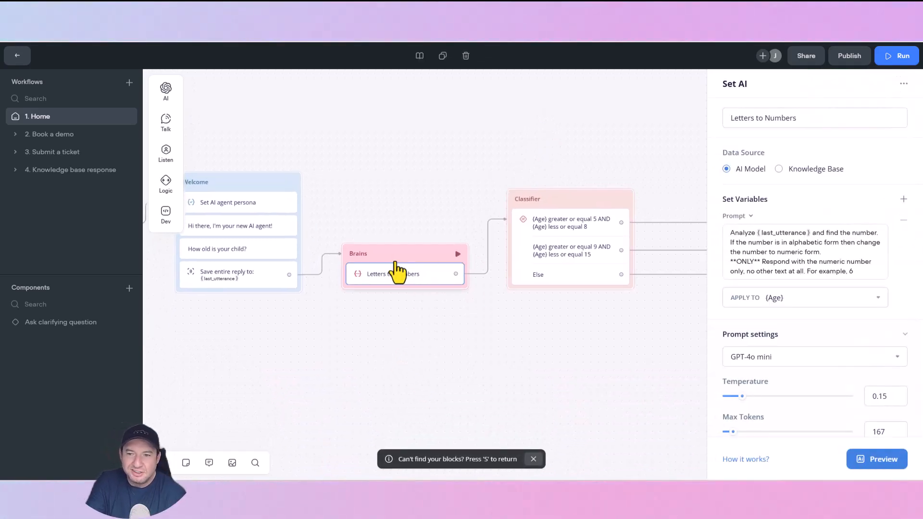